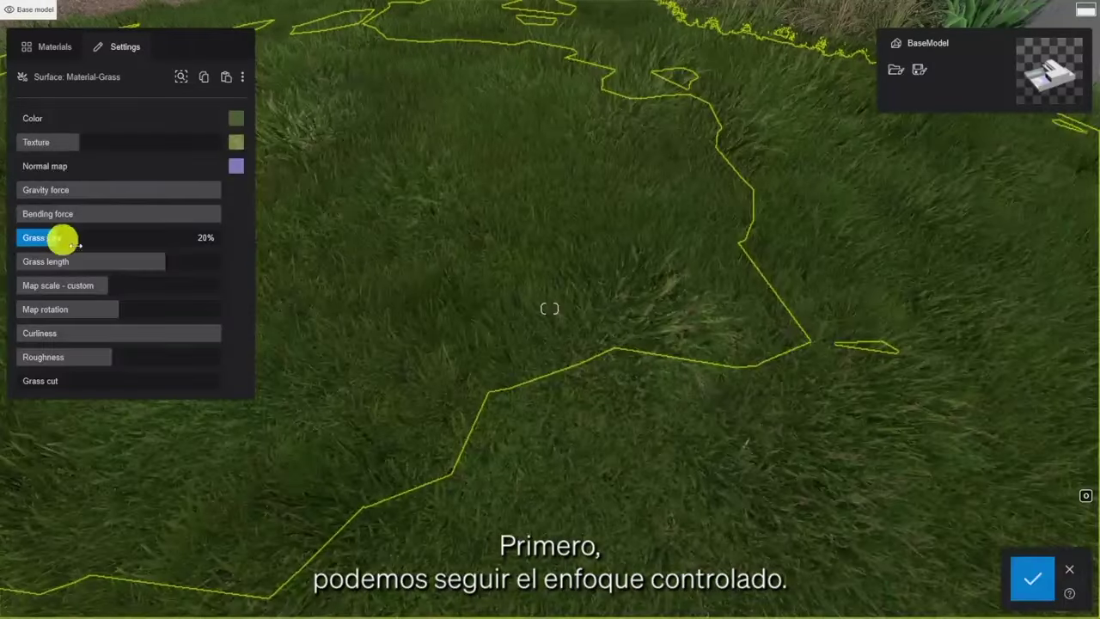
Shorten the grass length of the Material-Grass surface and increase its grass cut.
{"action": "left_click_drag", "start_coordinate": [163, 265], "coordinate": [147, 265]}
{"action": "left_click_drag", "start_coordinate": [82, 380], "coordinate": [113, 382]}
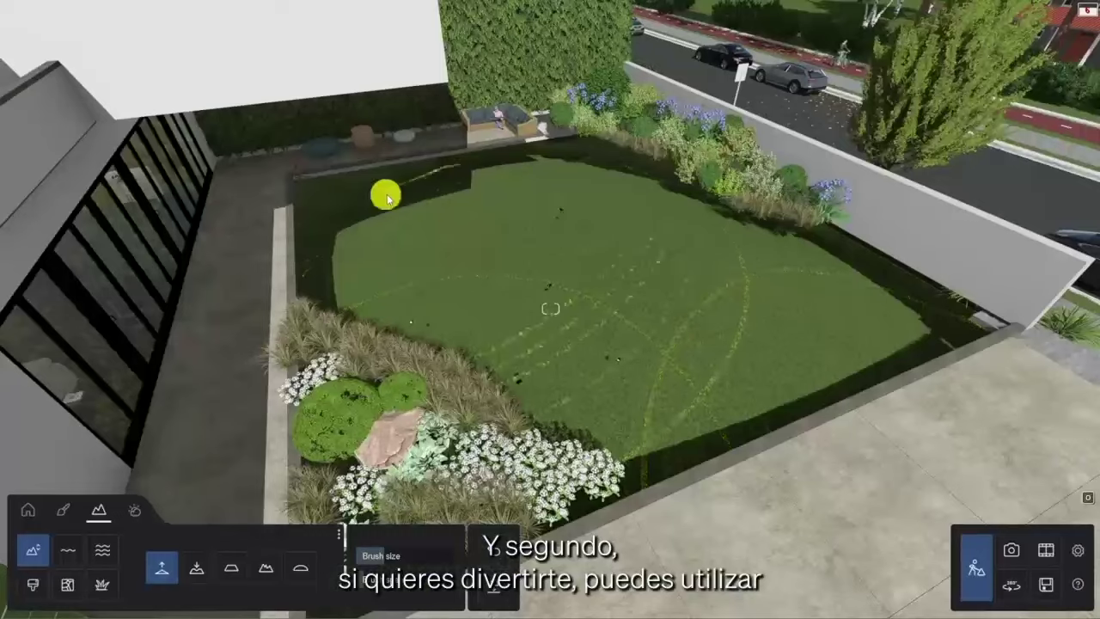
Raise the terrain with a sculpting stroke from the lawn's back corner to the front planting bed.
{"action": "mouse_move", "coordinate": [348, 191]}
{"action": "left_mouse_down"}
{"action": "mouse_move", "coordinate": [503, 299]}
{"action": "mouse_move", "coordinate": [582, 165]}
{"action": "mouse_move", "coordinate": [605, 151]}
{"action": "mouse_move", "coordinate": [891, 314]}
{"action": "mouse_move", "coordinate": [633, 380]}
{"action": "mouse_move", "coordinate": [473, 466]}
{"action": "left_mouse_up"}
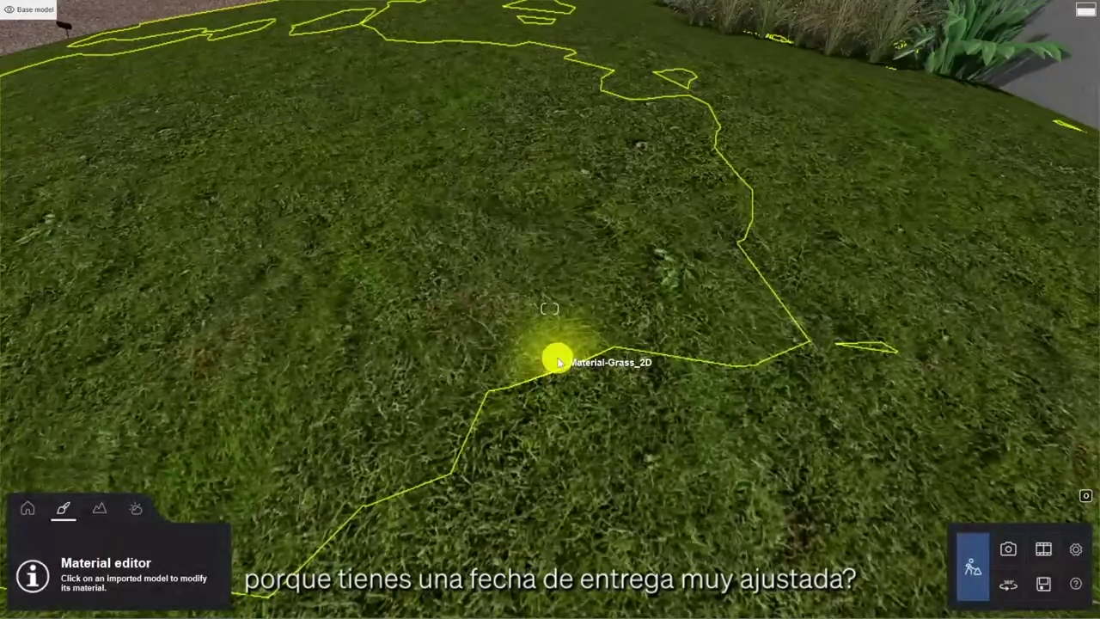
Apply the Landscape material to the Material-Grass_2D surface and a 3D grass material to the Material-Grass surface.
{"action": "left_click", "coordinate": [557, 362]}
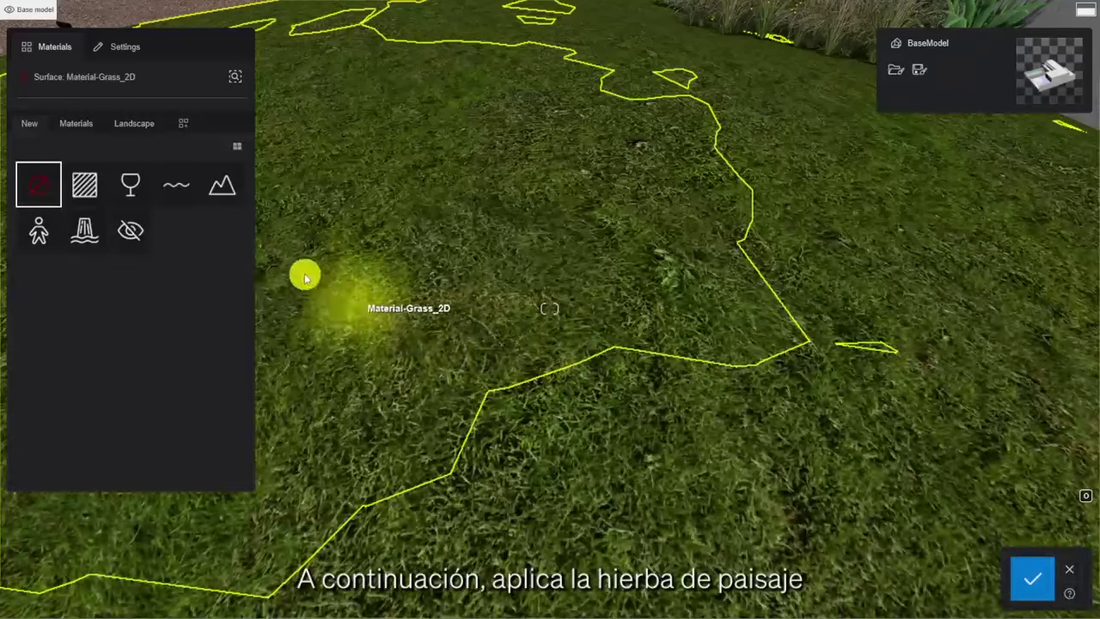
{"action": "left_click", "coordinate": [232, 197]}
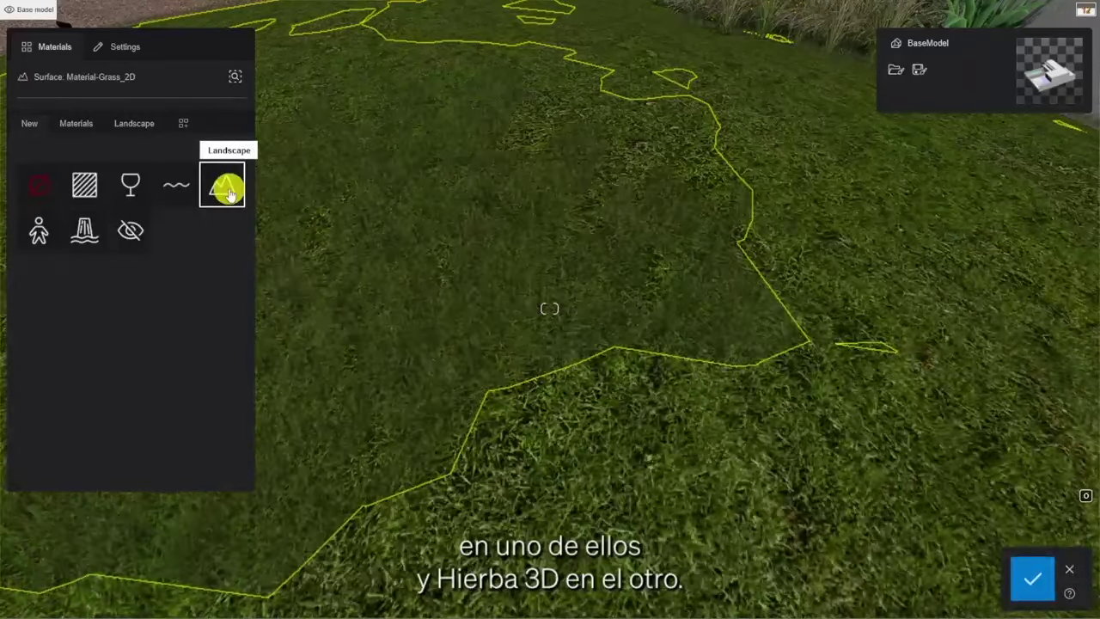
{"action": "left_click", "coordinate": [129, 126]}
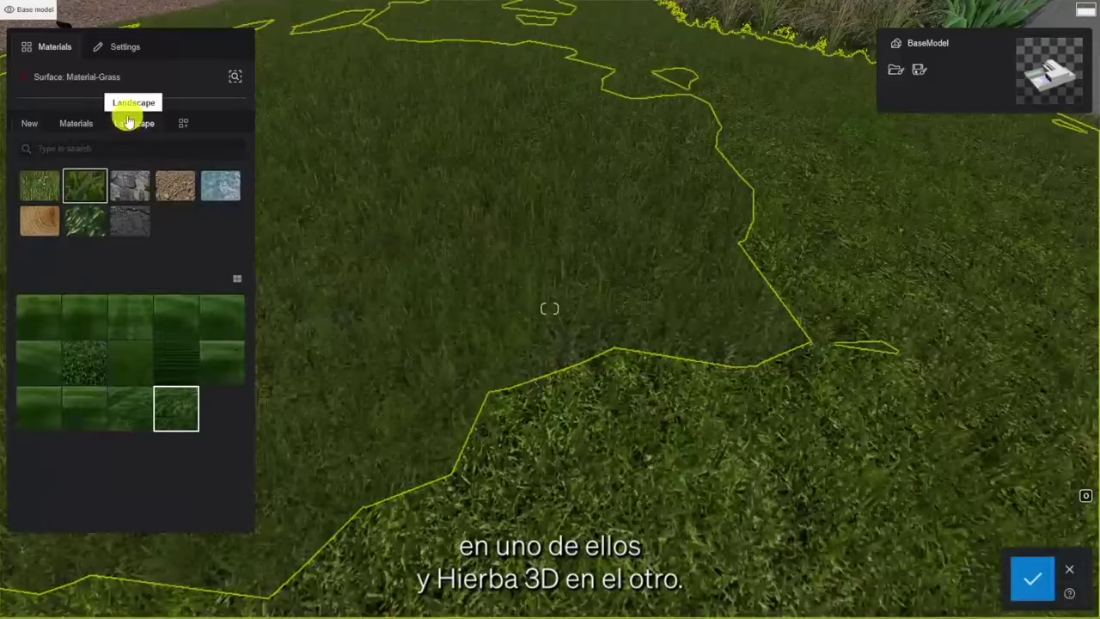
{"action": "left_click", "coordinate": [181, 410]}
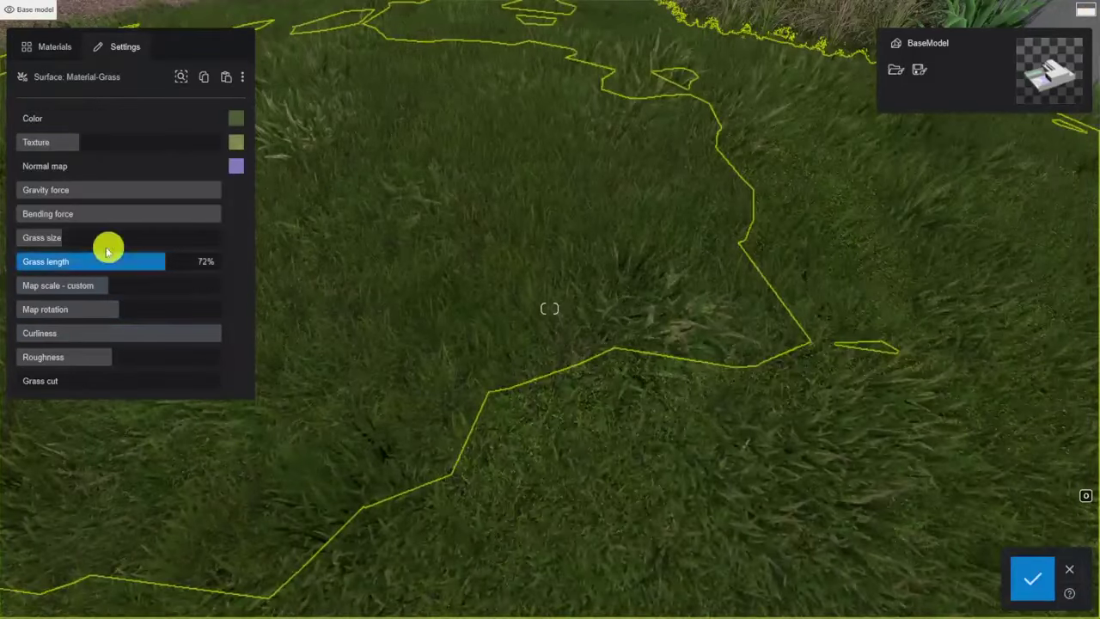
Reduce the grass size and length of Material-Grass, strengthen its texture to match the landscape colour, and save the material changes.
{"action": "left_click_drag", "start_coordinate": [58, 237], "coordinate": [57, 237]}
{"action": "left_click_drag", "start_coordinate": [165, 263], "coordinate": [146, 264]}
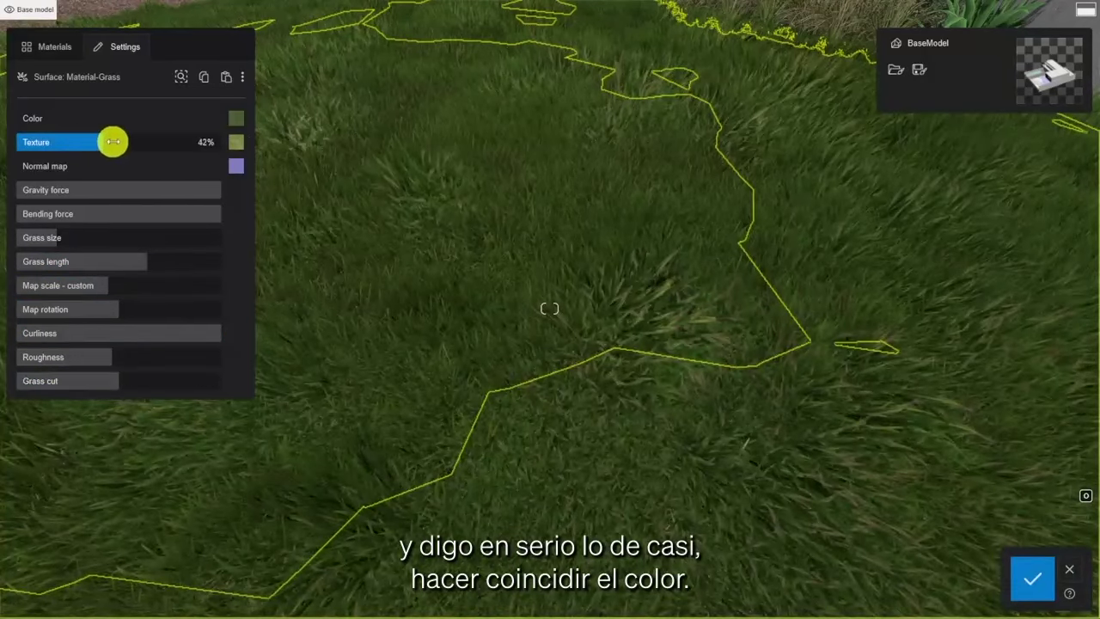
{"action": "left_click_drag", "start_coordinate": [109, 141], "coordinate": [148, 141]}
{"action": "left_click", "coordinate": [239, 119]}
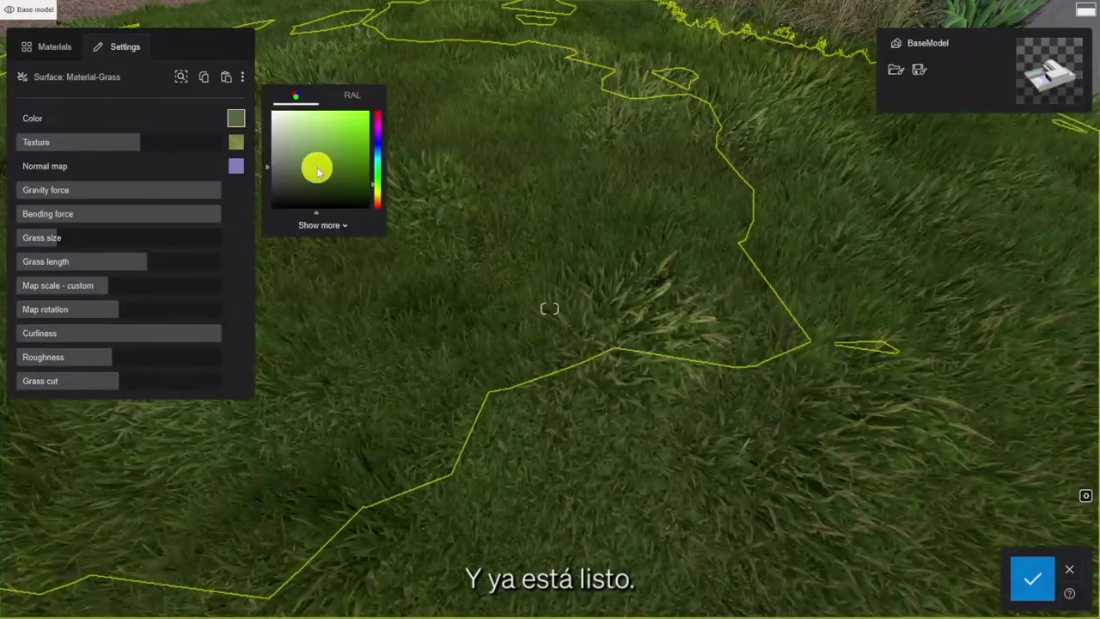
{"action": "left_click", "coordinate": [1035, 578]}
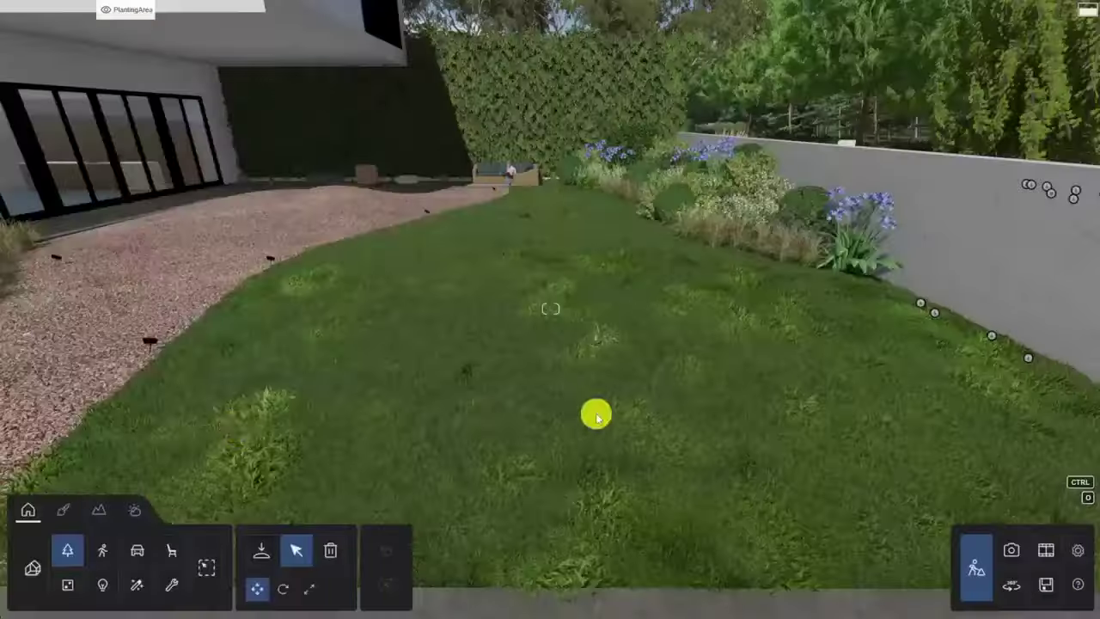
Create a second variation of the imported base model.
{"action": "left_click", "coordinate": [35, 576]}
{"action": "left_click", "coordinate": [1040, 225]}
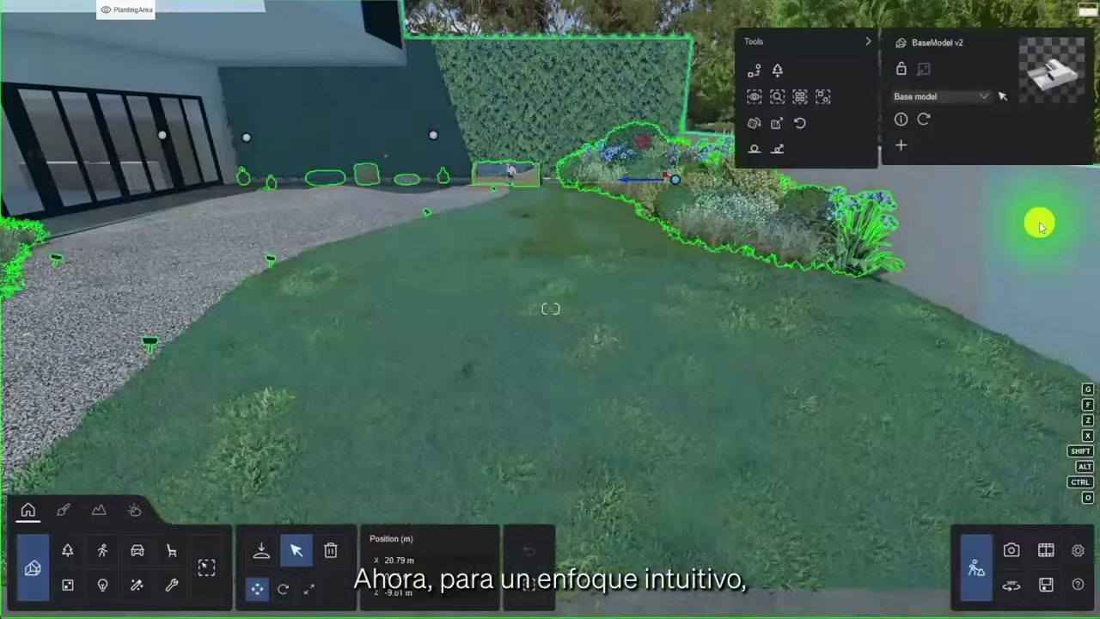
{"action": "left_click", "coordinate": [901, 147]}
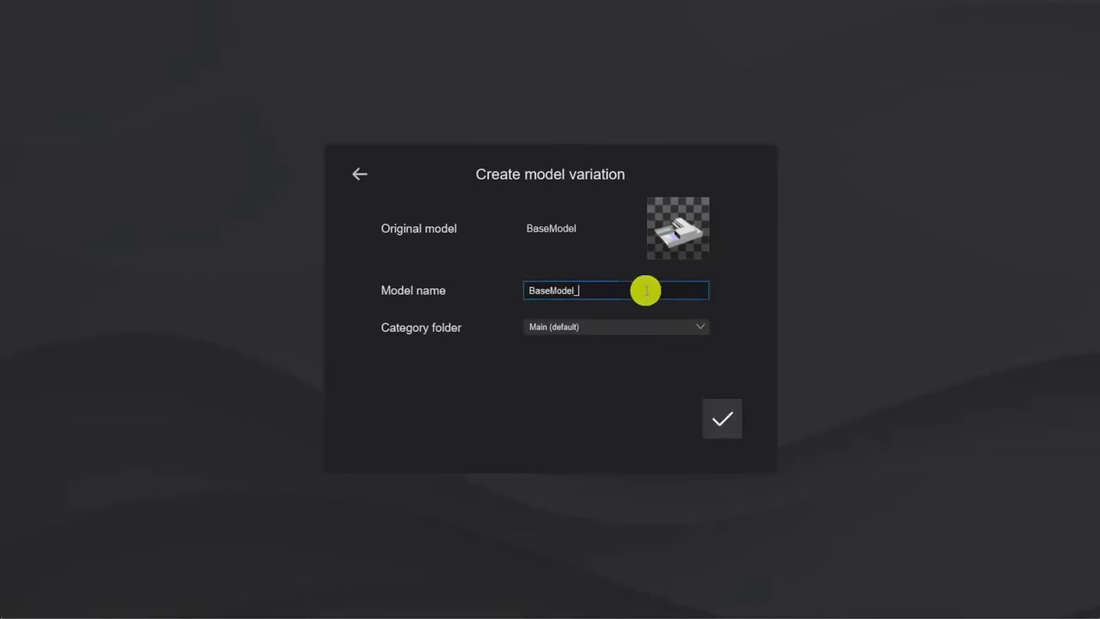
{"action": "left_click", "coordinate": [719, 422]}
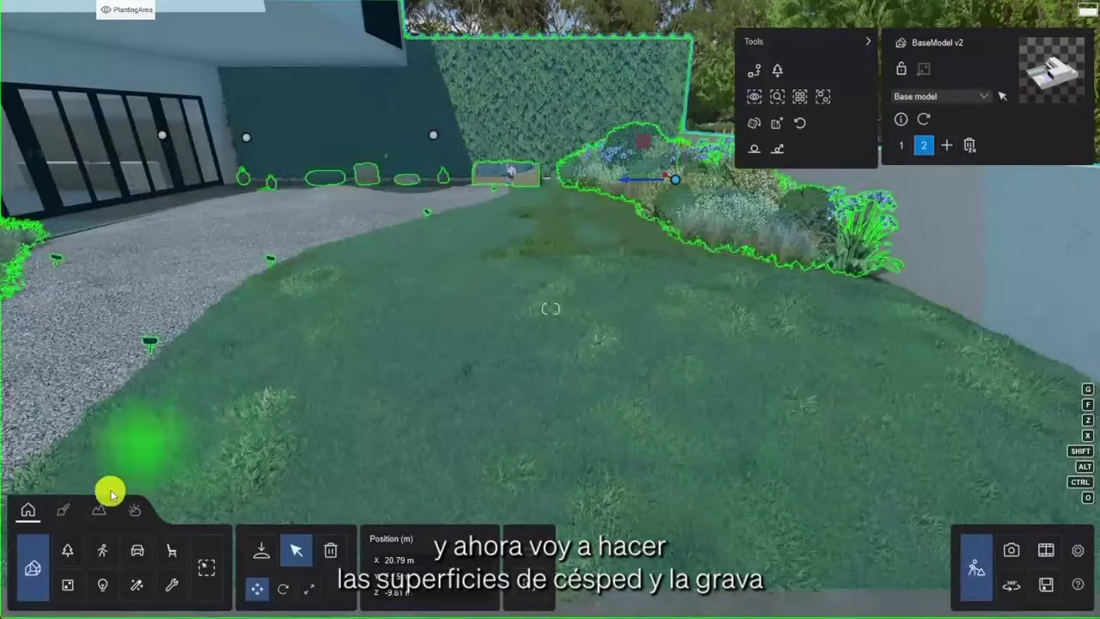
Make the Material-Gravel, Material-Grass_2D and Material-Grass surfaces invisible in the new variation and save the material changes.
{"action": "left_click", "coordinate": [64, 509]}
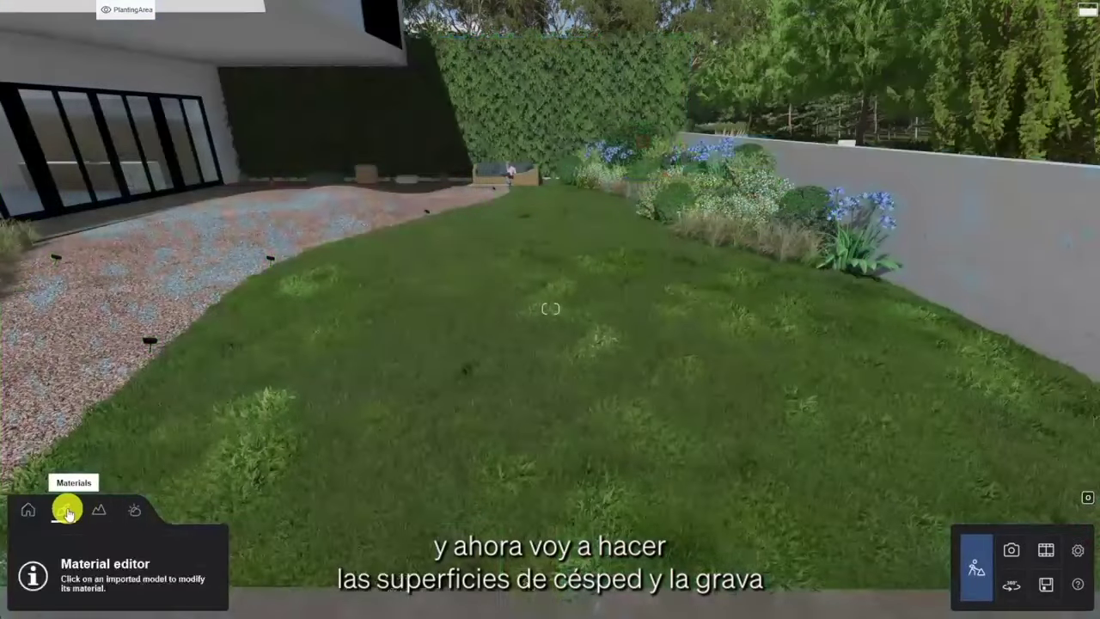
{"action": "left_click", "coordinate": [116, 320]}
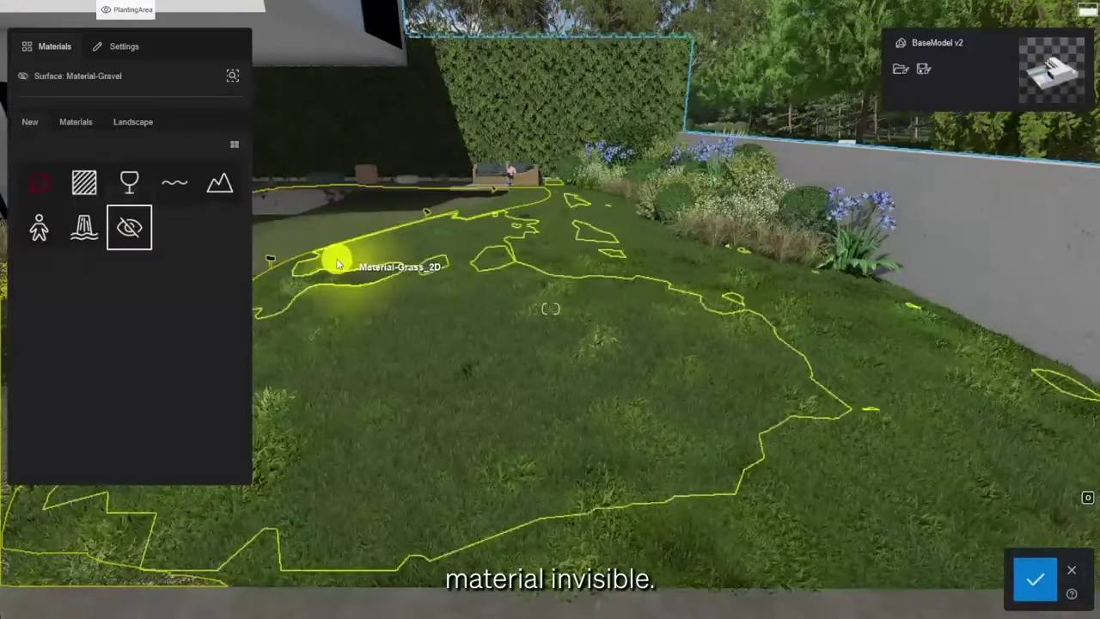
{"action": "left_click", "coordinate": [131, 227]}
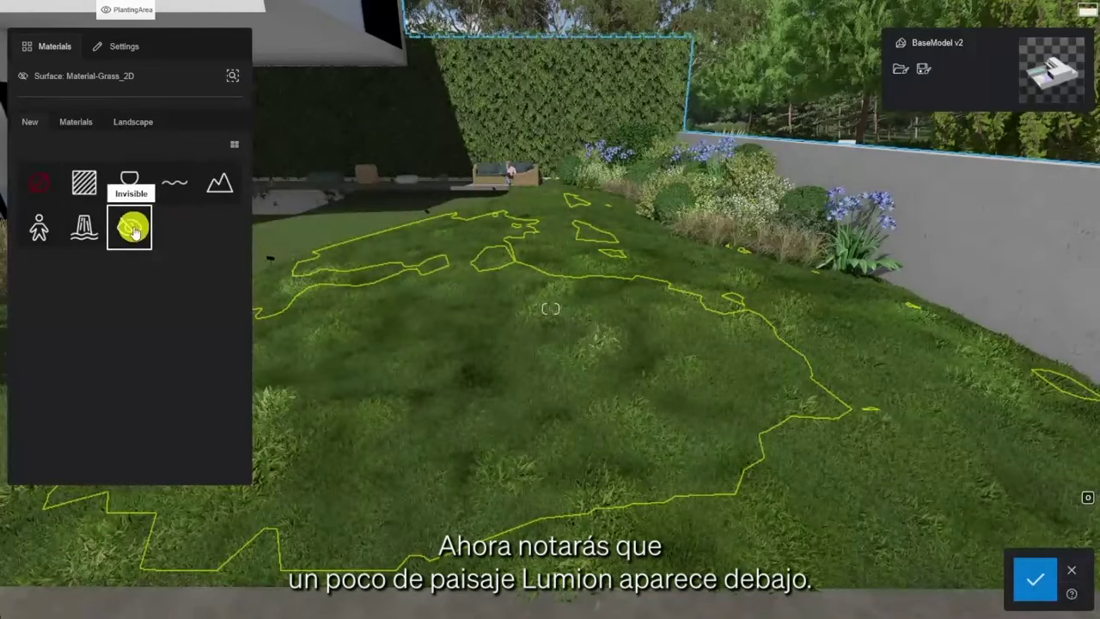
{"action": "left_click", "coordinate": [800, 449]}
{"action": "left_click", "coordinate": [128, 227]}
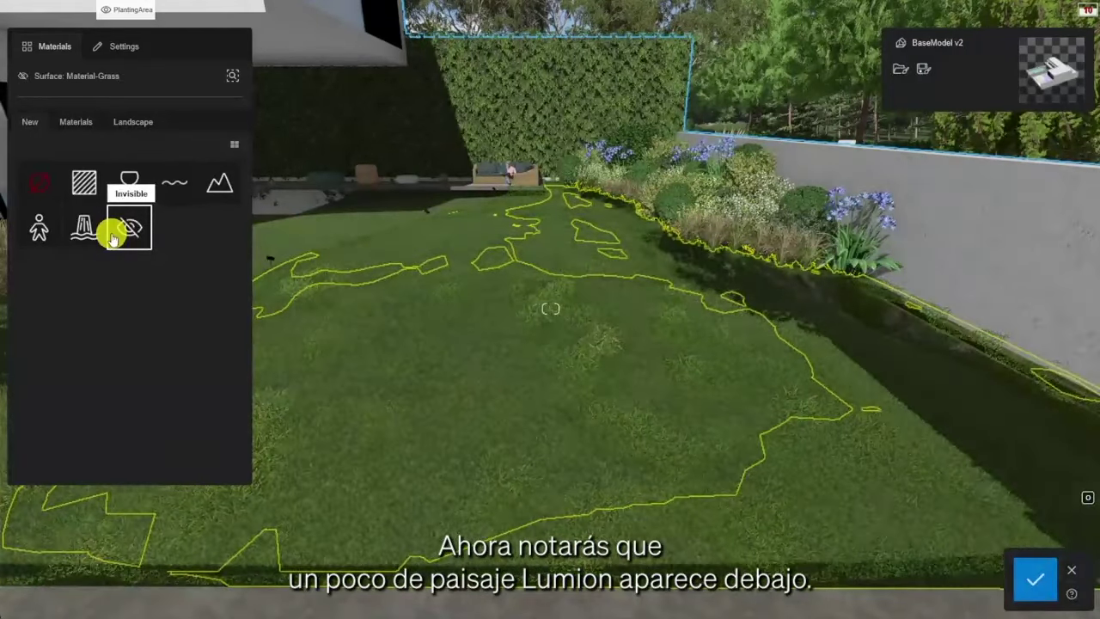
{"action": "left_click", "coordinate": [1037, 580]}
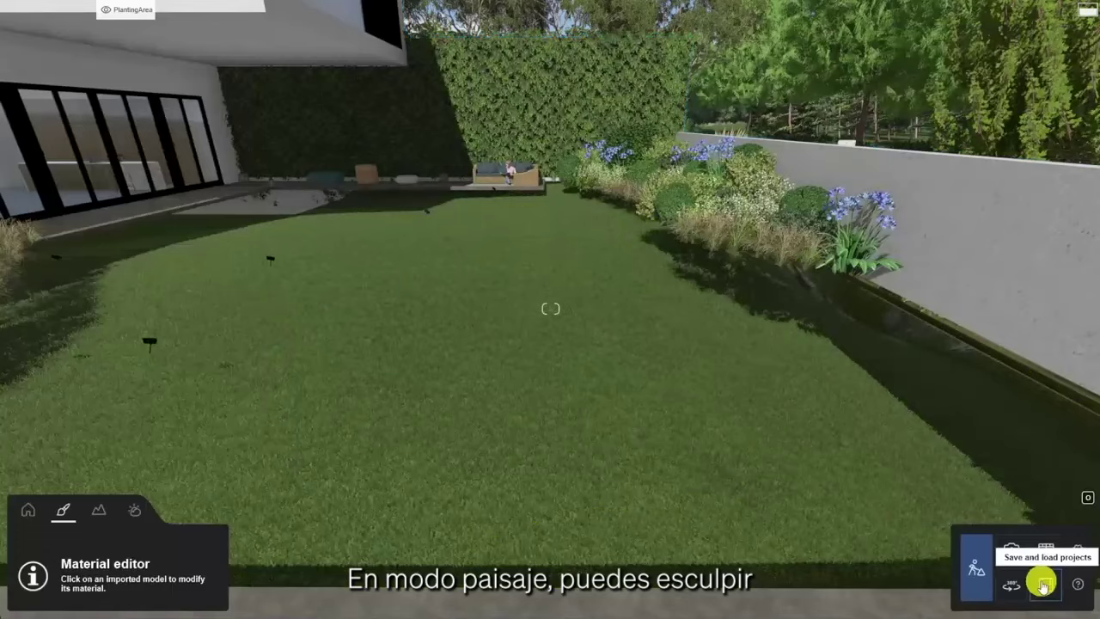
Raise the landscape terrain with sculpting strokes along the back and front edges of the lawn.
{"action": "left_click", "coordinate": [99, 510]}
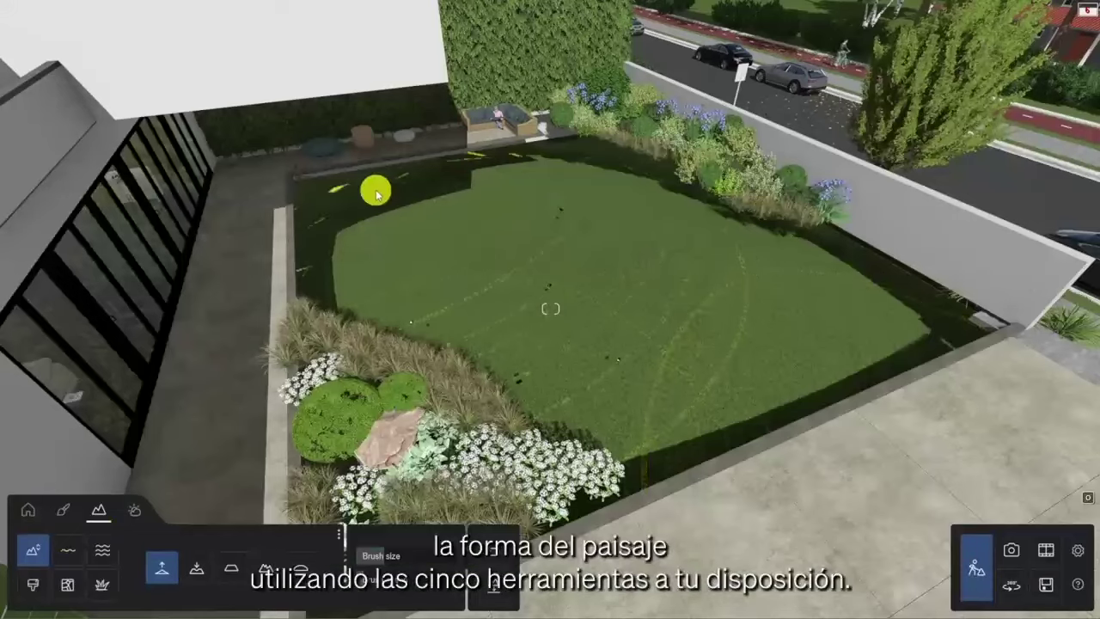
{"action": "mouse_move", "coordinate": [348, 192]}
{"action": "left_mouse_down"}
{"action": "mouse_move", "coordinate": [351, 212]}
{"action": "mouse_move", "coordinate": [525, 280]}
{"action": "mouse_move", "coordinate": [583, 161]}
{"action": "mouse_move", "coordinate": [604, 152]}
{"action": "left_mouse_up"}
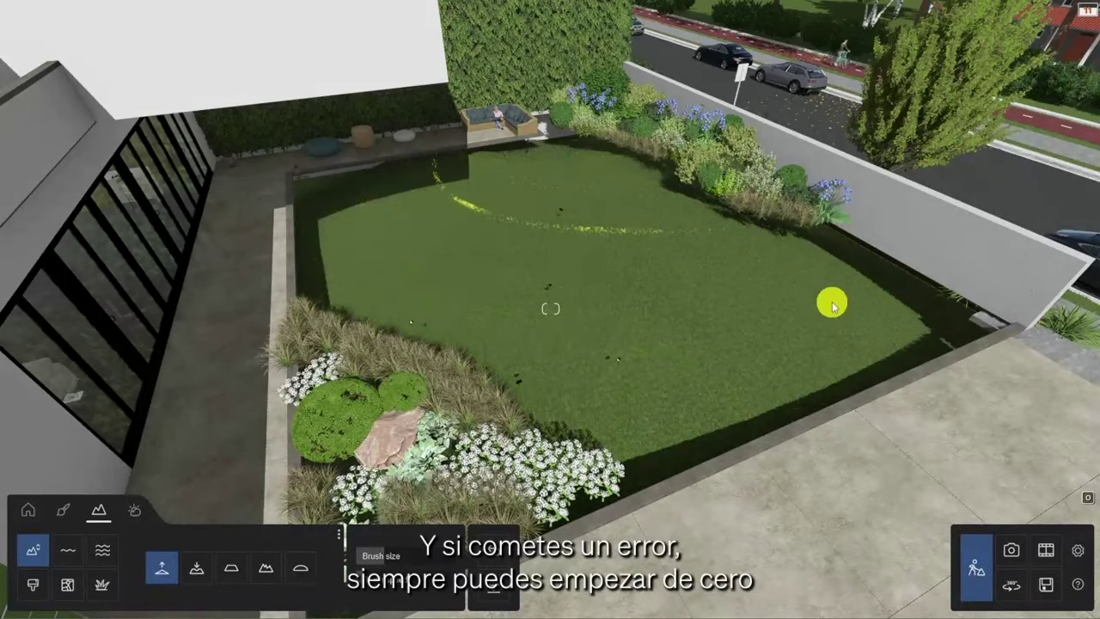
{"action": "left_click_drag", "start_coordinate": [890, 319], "coordinate": [476, 472]}
{"action": "left_click", "coordinate": [490, 554]}
{"action": "left_click", "coordinate": [494, 594]}
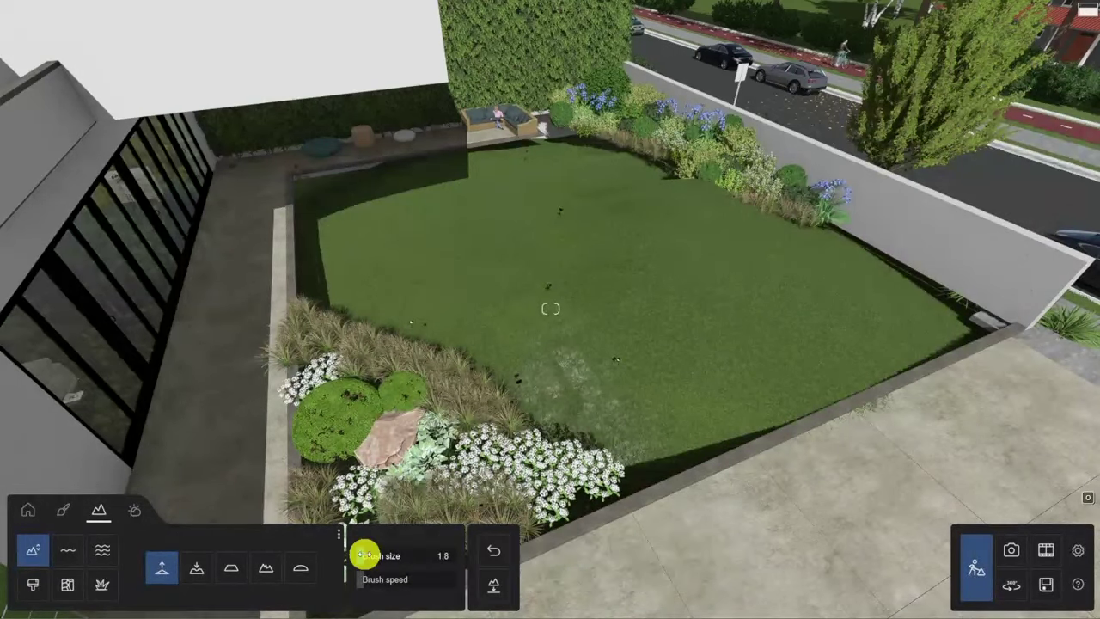
Lower the brush speed and raise the terrain along the lawn's front edge beside the concrete paving.
{"action": "left_click_drag", "start_coordinate": [375, 584], "coordinate": [350, 581]}
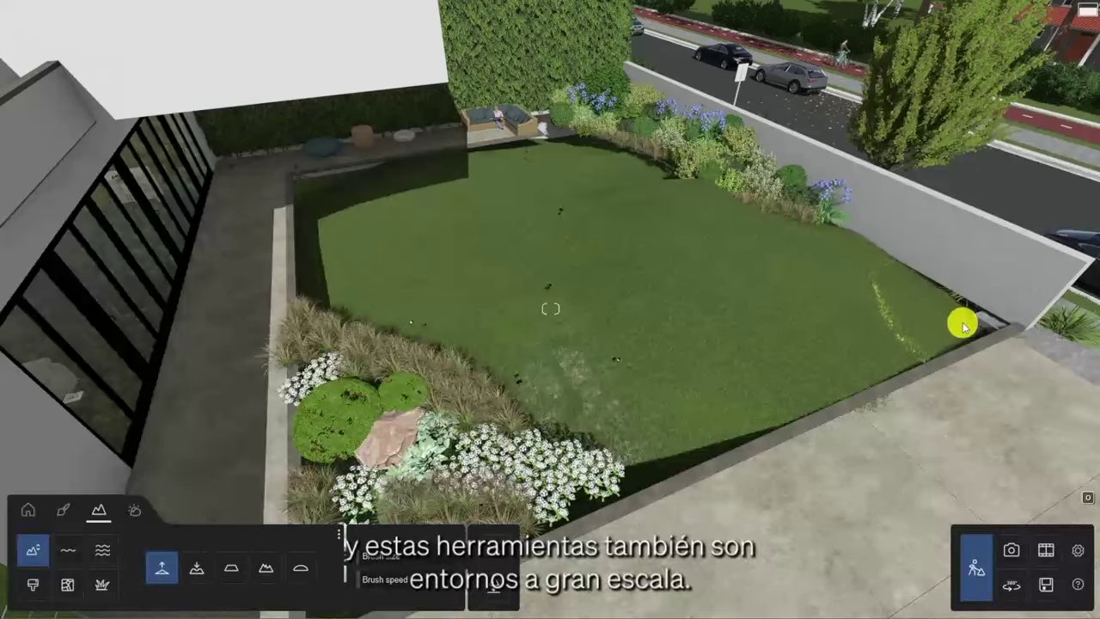
{"action": "left_click_drag", "start_coordinate": [987, 317], "coordinate": [567, 500]}
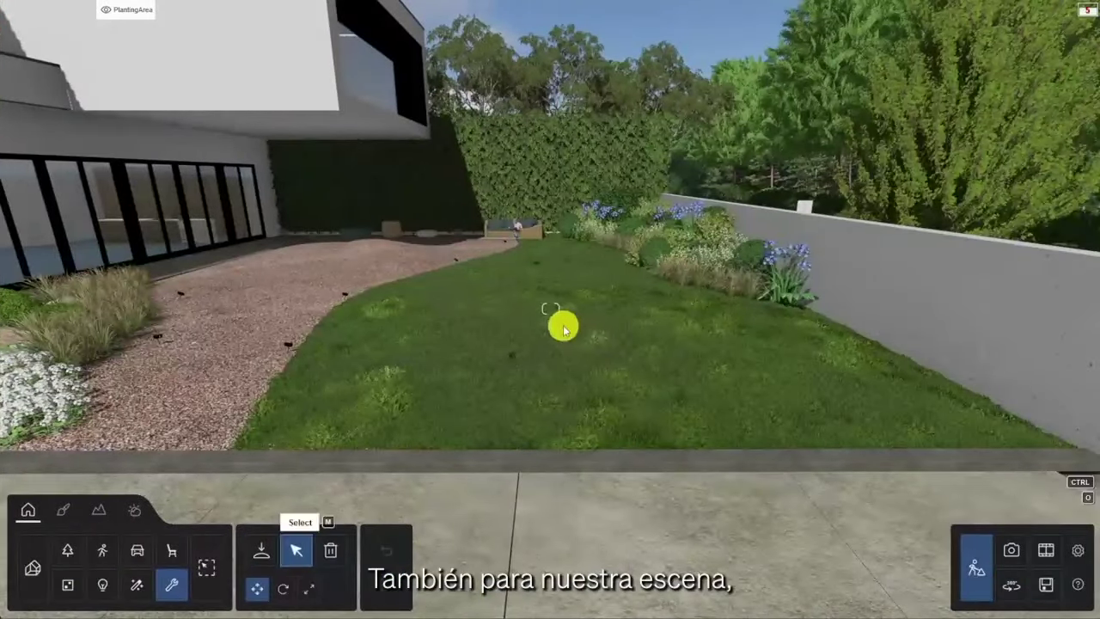
Set up placement of nature objects with the Weeds category and start a mass placement.
{"action": "key", "text": "w"}
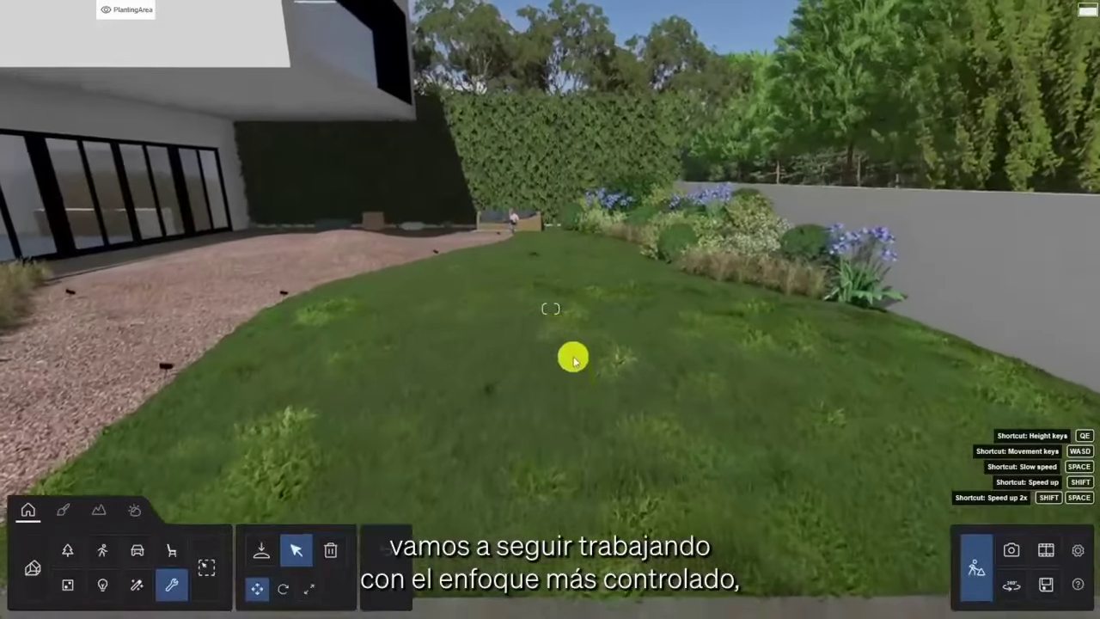
{"action": "key", "text": "s"}
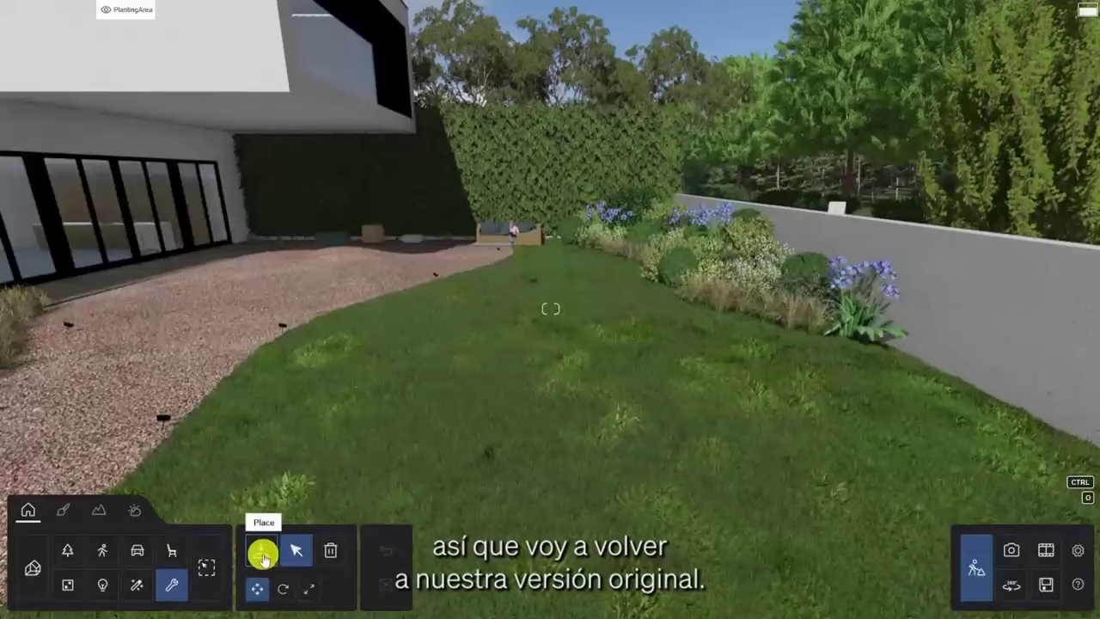
{"action": "left_click", "coordinate": [262, 555]}
{"action": "left_click", "coordinate": [68, 550]}
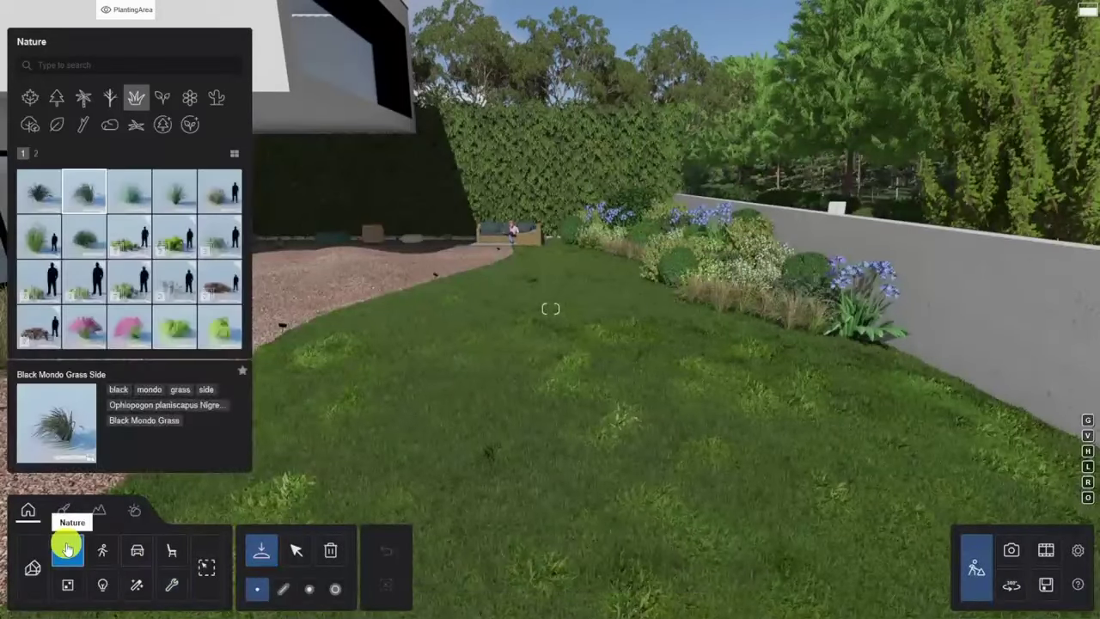
{"action": "left_click", "coordinate": [136, 125]}
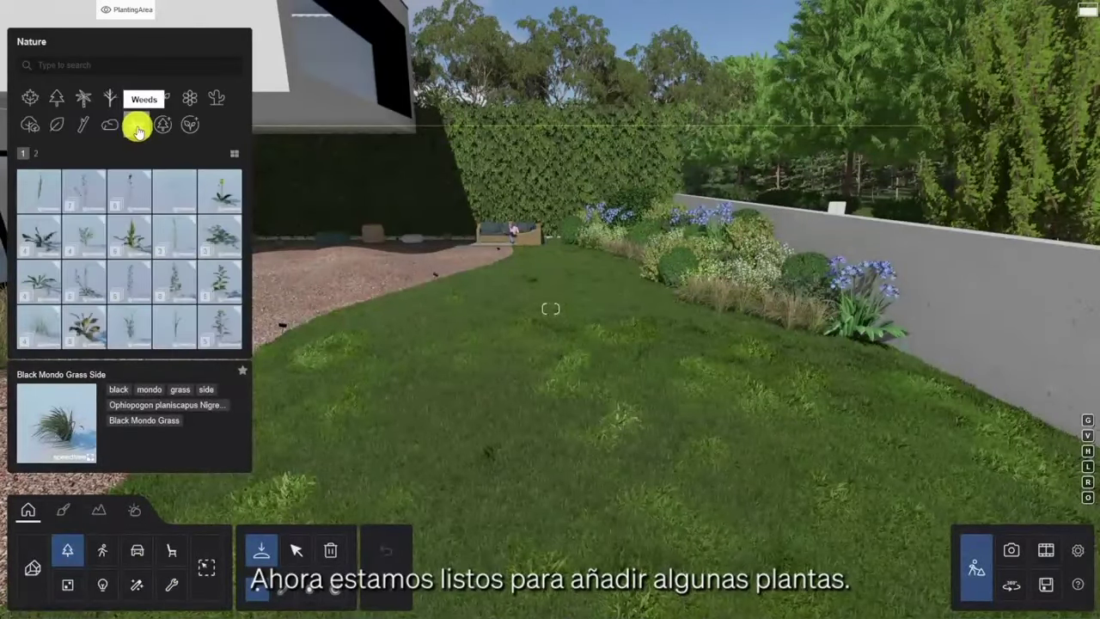
{"action": "left_click", "coordinate": [285, 590]}
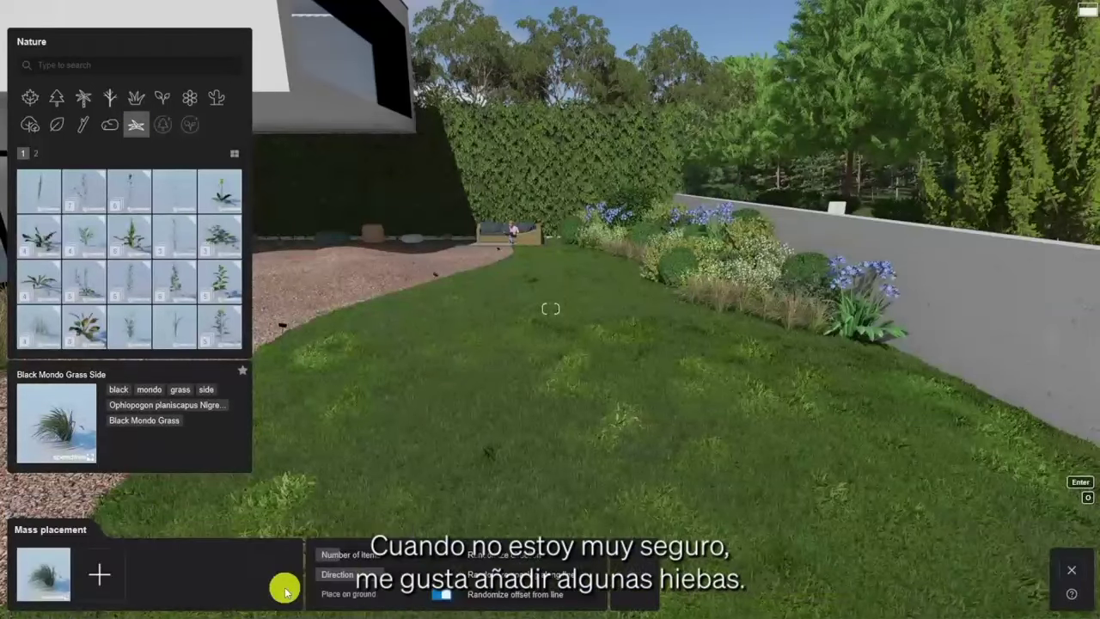
Draw a mass placement line from the front to the back of the lawn and maximise the random offset from the line.
{"action": "right_click_drag", "start_coordinate": [399, 437], "coordinate": [399, 434]}
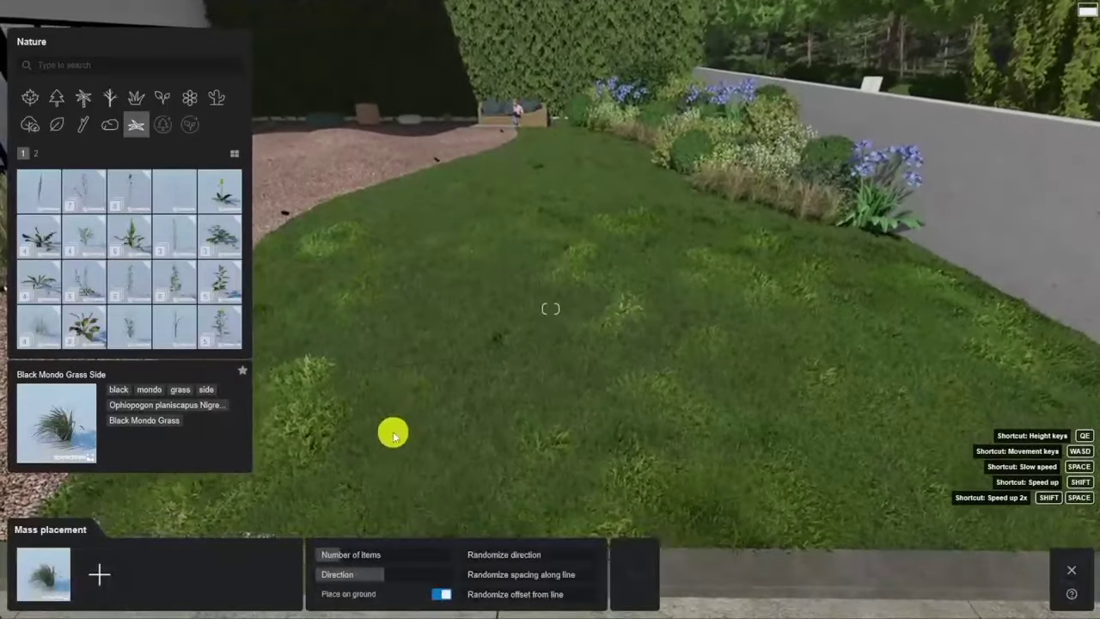
{"action": "left_click", "coordinate": [285, 425]}
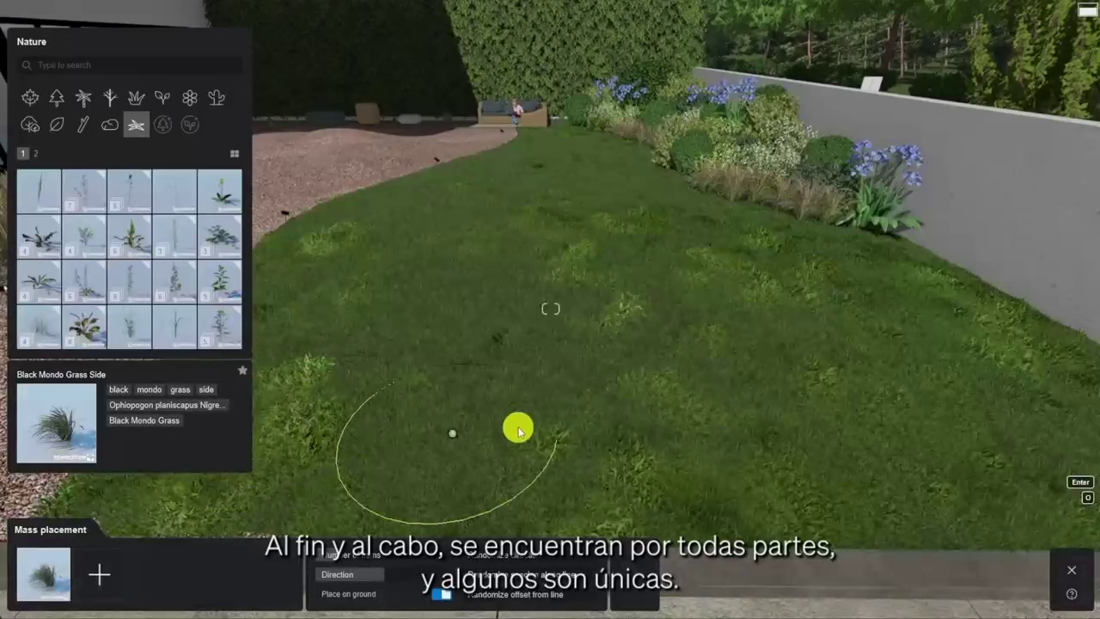
{"action": "left_click", "coordinate": [679, 497]}
{"action": "left_click", "coordinate": [584, 197]}
{"action": "left_click_drag", "start_coordinate": [490, 591], "coordinate": [616, 593]}
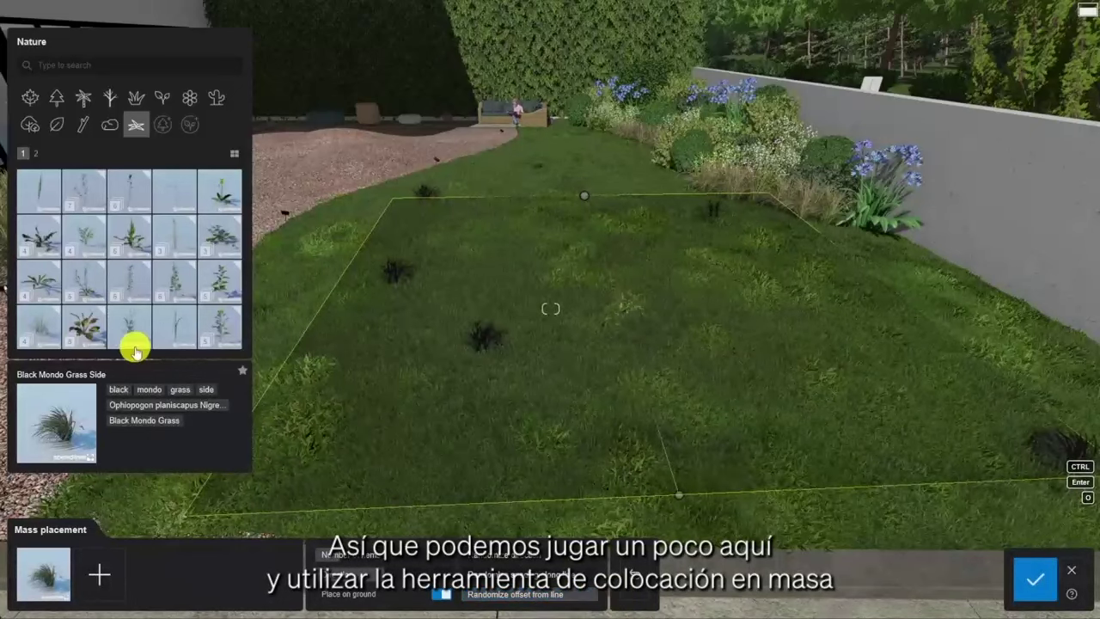
Replace the Black Mondo Grass with the first dandelion variant and add Dandelion 003 and Ground Ivy 001 to the placement mix.
{"action": "left_click", "coordinate": [42, 238]}
{"action": "left_click", "coordinate": [84, 193]}
{"action": "left_click", "coordinate": [39, 589]}
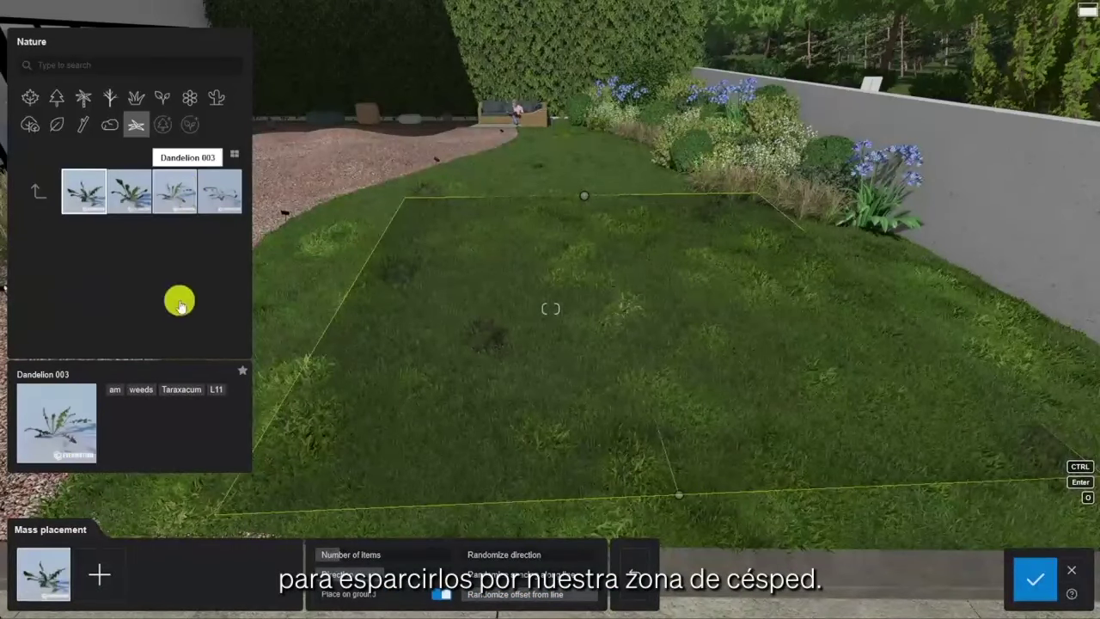
{"action": "left_click", "coordinate": [185, 195]}
{"action": "left_click", "coordinate": [36, 189]}
{"action": "left_click", "coordinate": [218, 246]}
{"action": "left_click", "coordinate": [83, 191]}
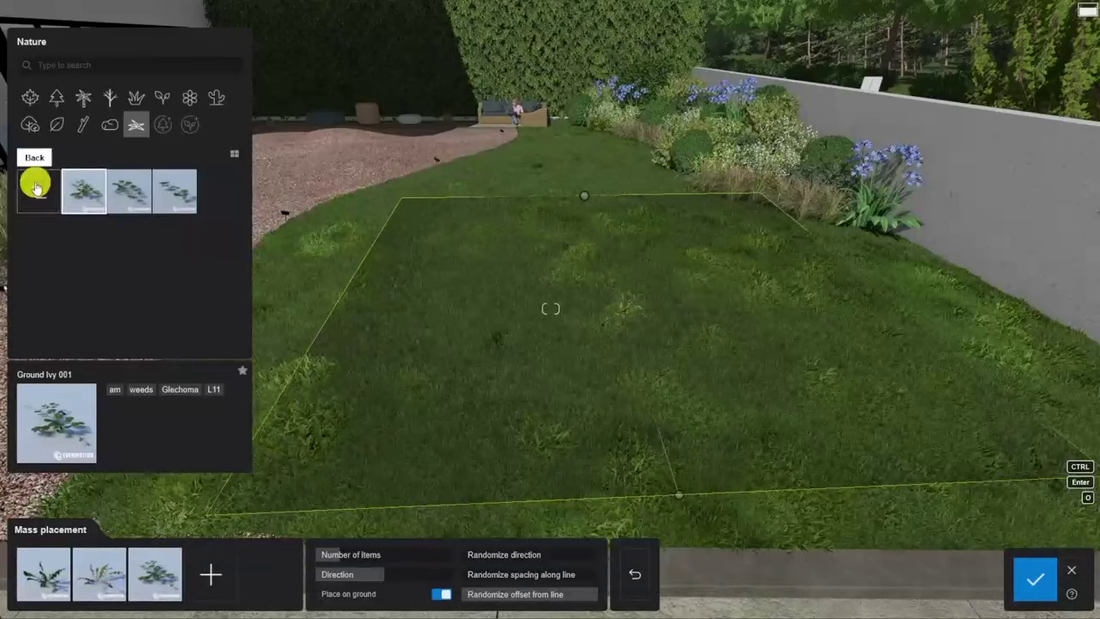
Add a broad-leaved weed and Hawkbit 003 to the mass placement mix.
{"action": "left_click", "coordinate": [38, 191]}
{"action": "left_click", "coordinate": [54, 289]}
{"action": "left_click", "coordinate": [225, 198]}
{"action": "left_click", "coordinate": [38, 190]}
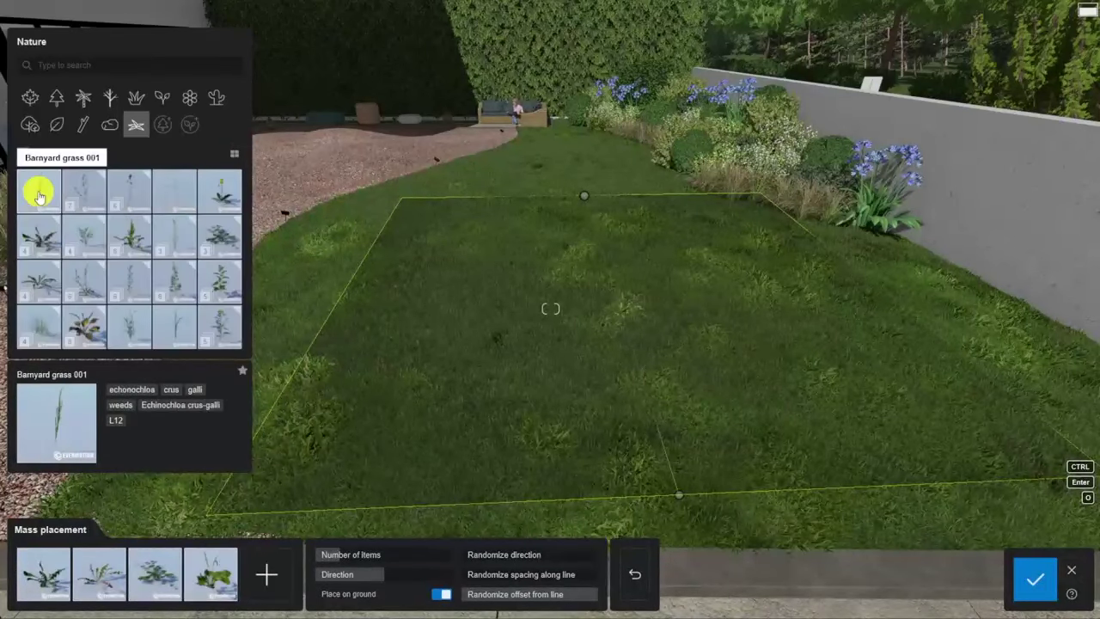
{"action": "left_click", "coordinate": [45, 284]}
{"action": "left_click", "coordinate": [175, 191]}
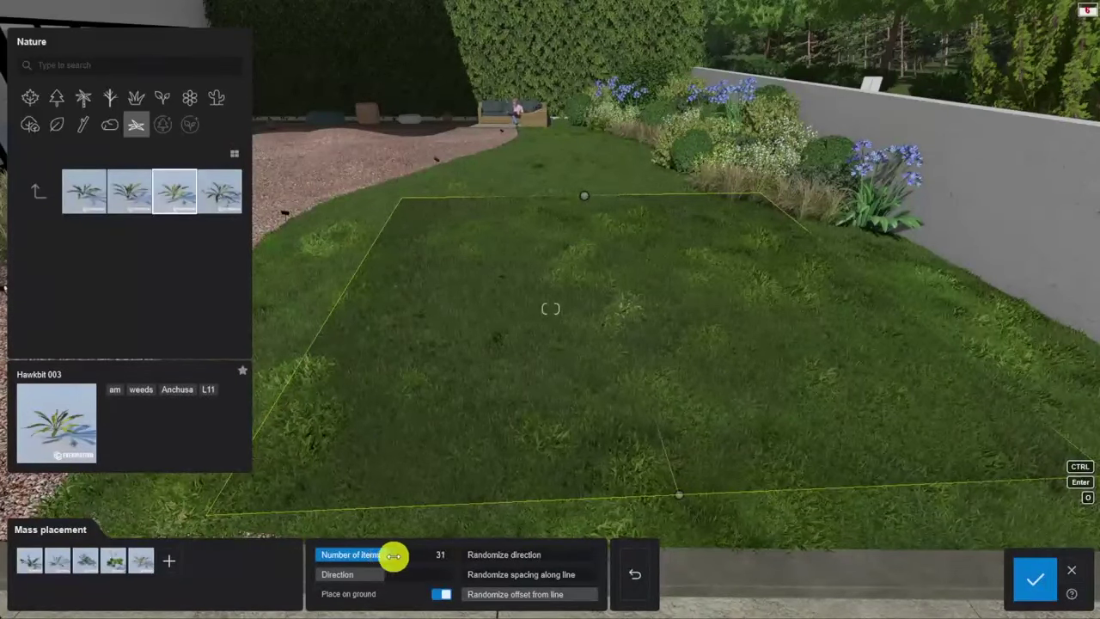
Randomise the weeds' spacing along the line and confirm the mass placement on the lawn.
{"action": "right_click_drag", "start_coordinate": [649, 369], "coordinate": [637, 449]}
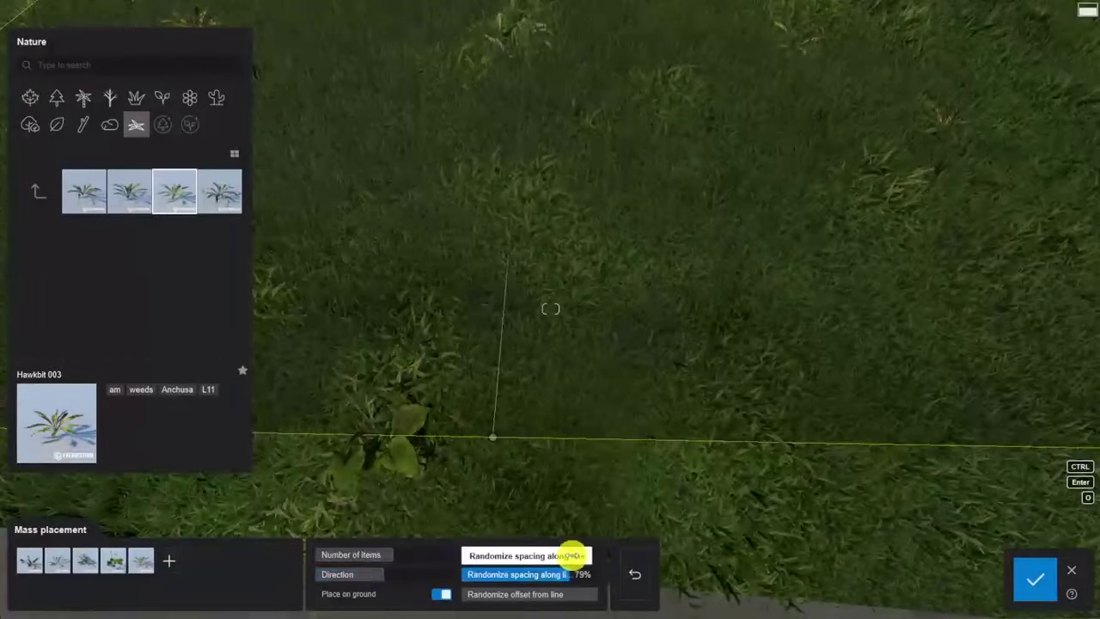
{"action": "right_click_drag", "start_coordinate": [589, 521], "coordinate": [593, 498]}
{"action": "left_click", "coordinate": [1035, 579]}
{"action": "right_click_drag", "start_coordinate": [776, 425], "coordinate": [738, 412]}
{"action": "left_click", "coordinate": [273, 592]}
{"action": "left_click", "coordinate": [583, 294]}
{"action": "left_click", "coordinate": [1035, 579]}
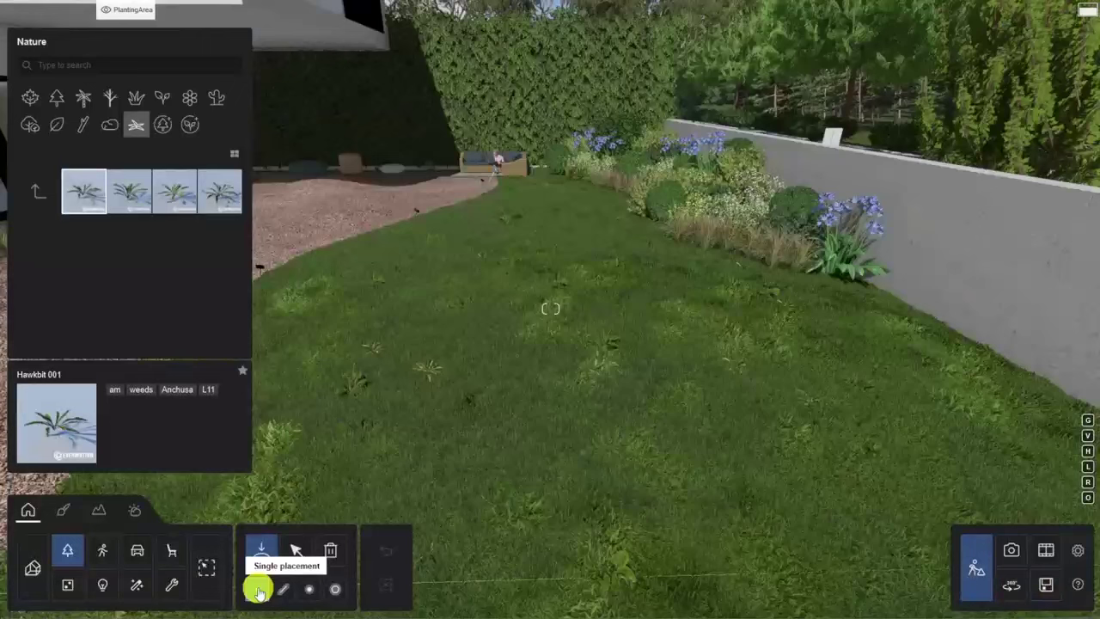
Plant a Plant 005 bush and a Boxwood 006 from the fine-detail plants at the near end of the bed beside the wall.
{"action": "left_click", "coordinate": [187, 126]}
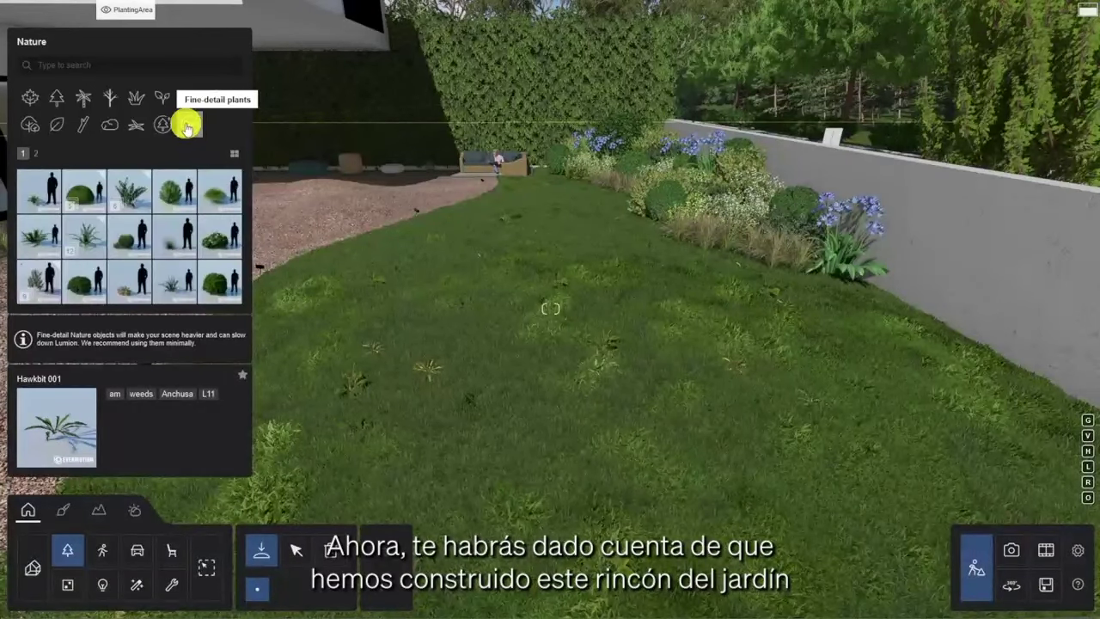
{"action": "left_click", "coordinate": [35, 153]}
{"action": "left_click", "coordinate": [36, 197]}
{"action": "left_click", "coordinate": [220, 190]}
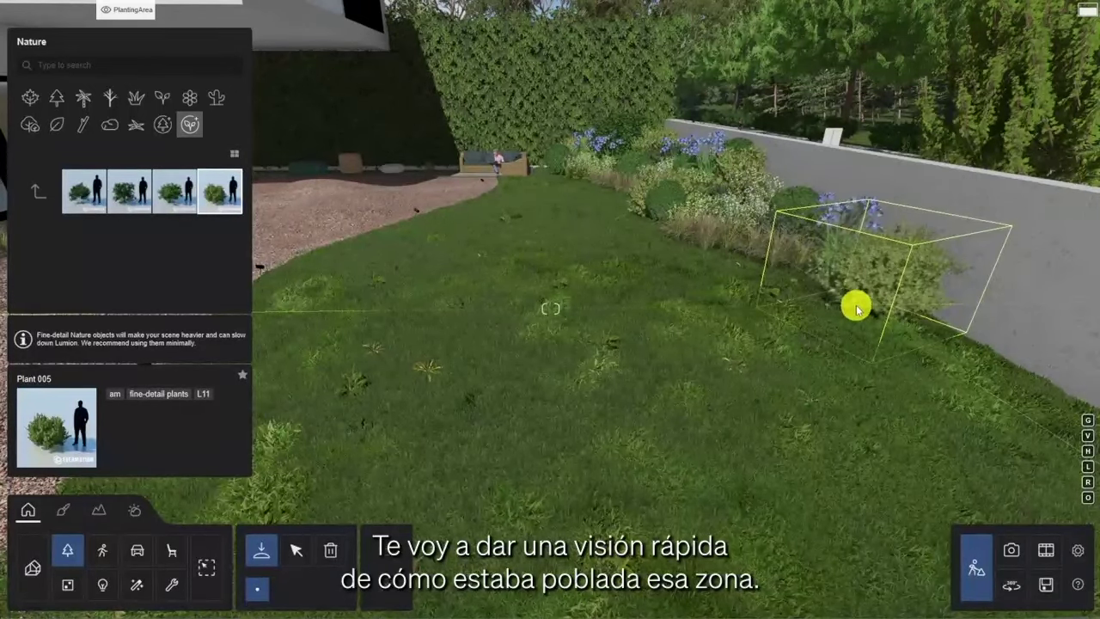
{"action": "left_click", "coordinate": [38, 190]}
{"action": "left_click", "coordinate": [85, 191]}
{"action": "left_click", "coordinate": [39, 237]}
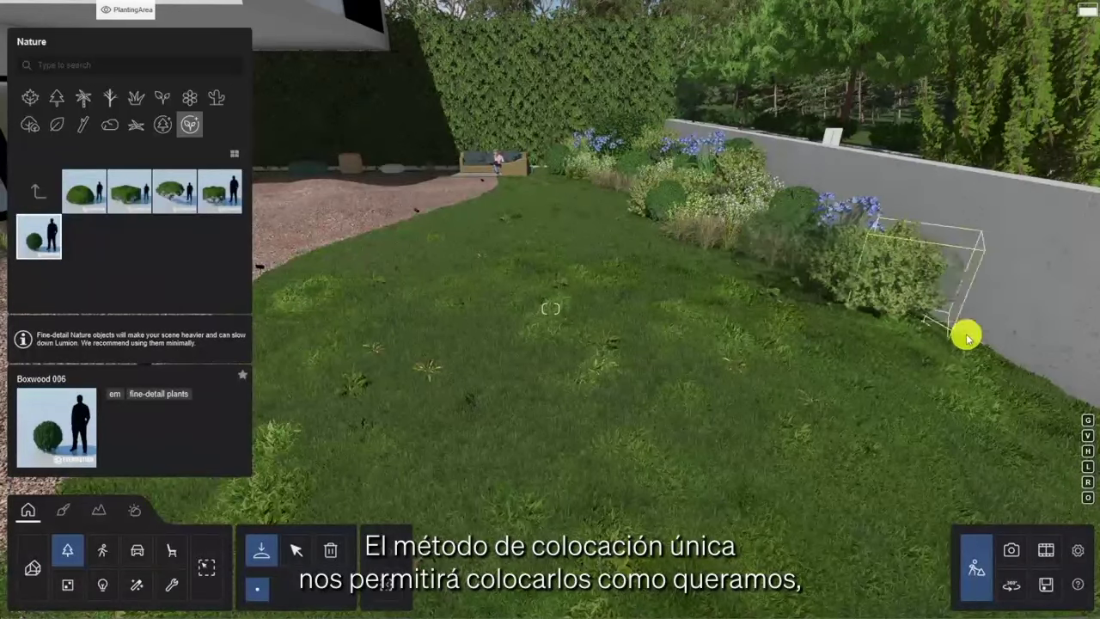
Place Sedge 001 and Sedge 002 grasses in front of the new bushes to edge the flower bed.
{"action": "left_click", "coordinate": [39, 191]}
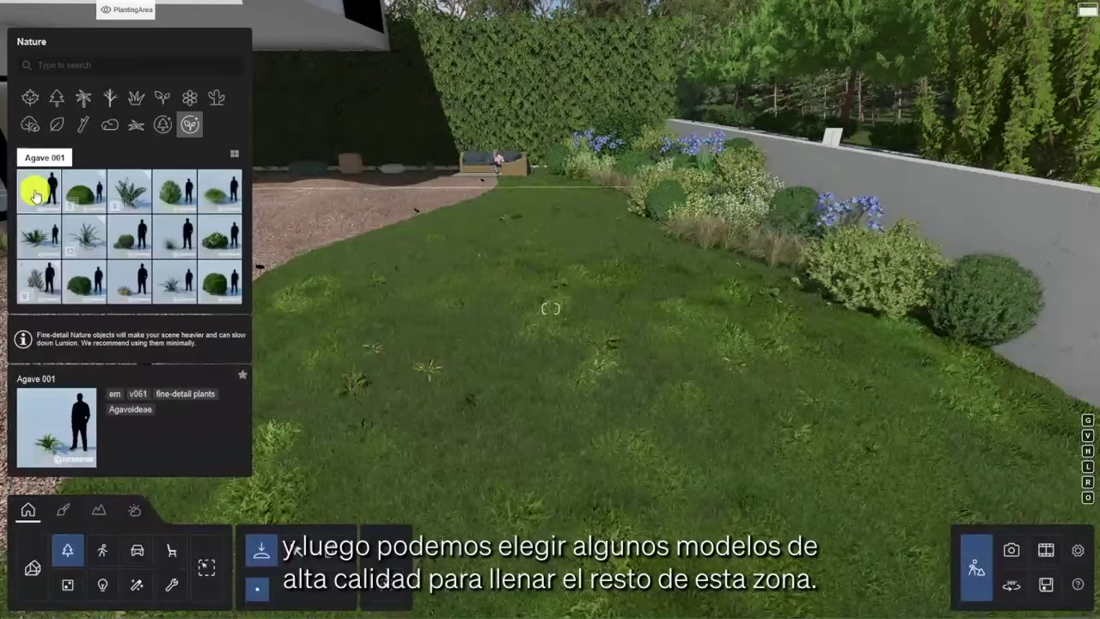
{"action": "left_click", "coordinate": [36, 156]}
{"action": "left_click", "coordinate": [176, 193]}
{"action": "left_click", "coordinate": [85, 190]}
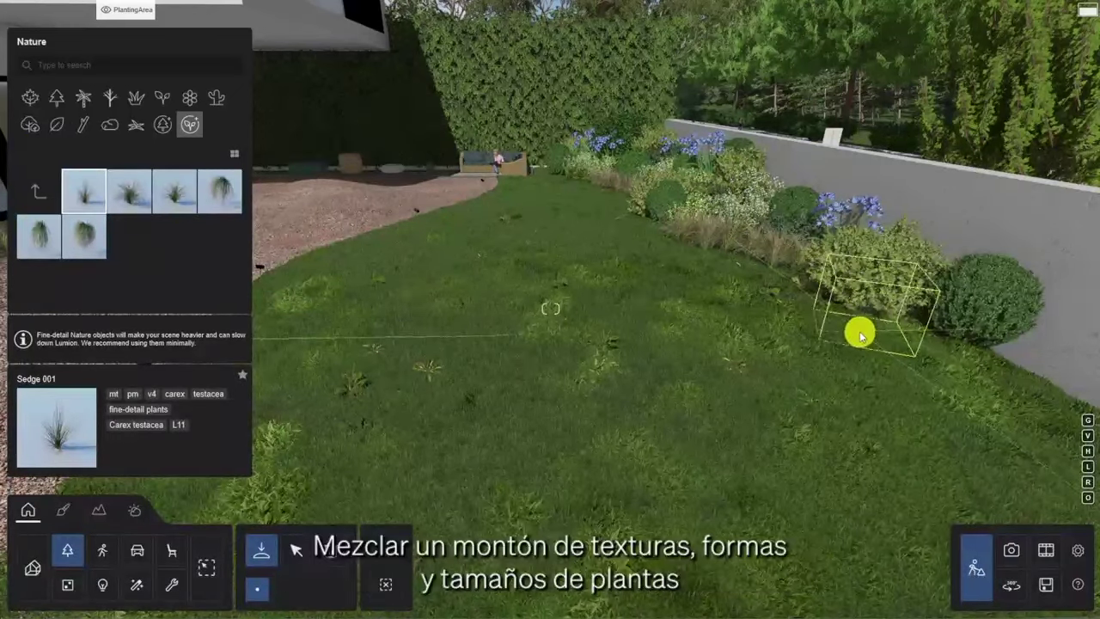
{"action": "left_click", "coordinate": [129, 191]}
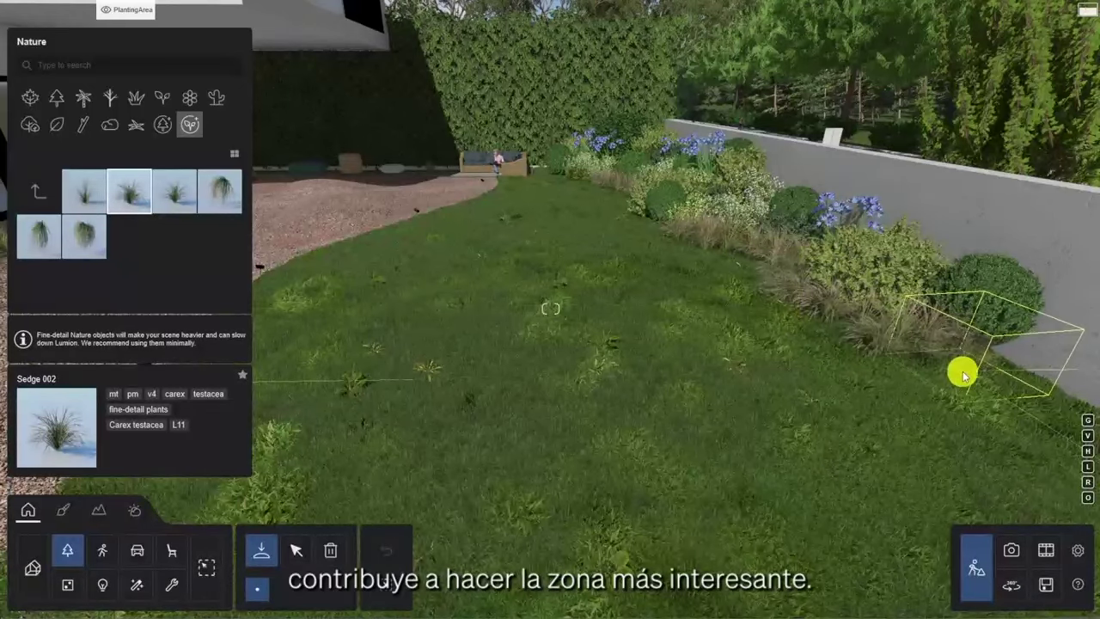
Place the fine-detail tree Tree 010 in the strip between the garden wall and the pavement.
{"action": "left_click", "coordinate": [163, 125]}
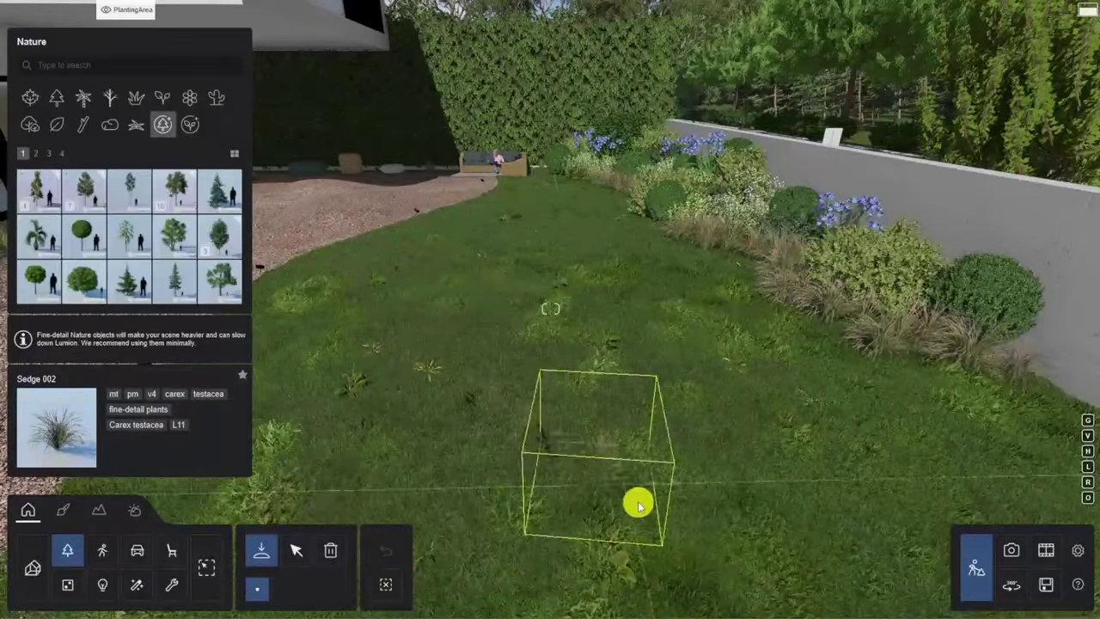
{"action": "middle_click_drag", "start_coordinate": [632, 482], "coordinate": [805, 186]}
{"action": "right_click_drag", "start_coordinate": [805, 187], "coordinate": [802, 455]}
{"action": "key", "text": "d"}
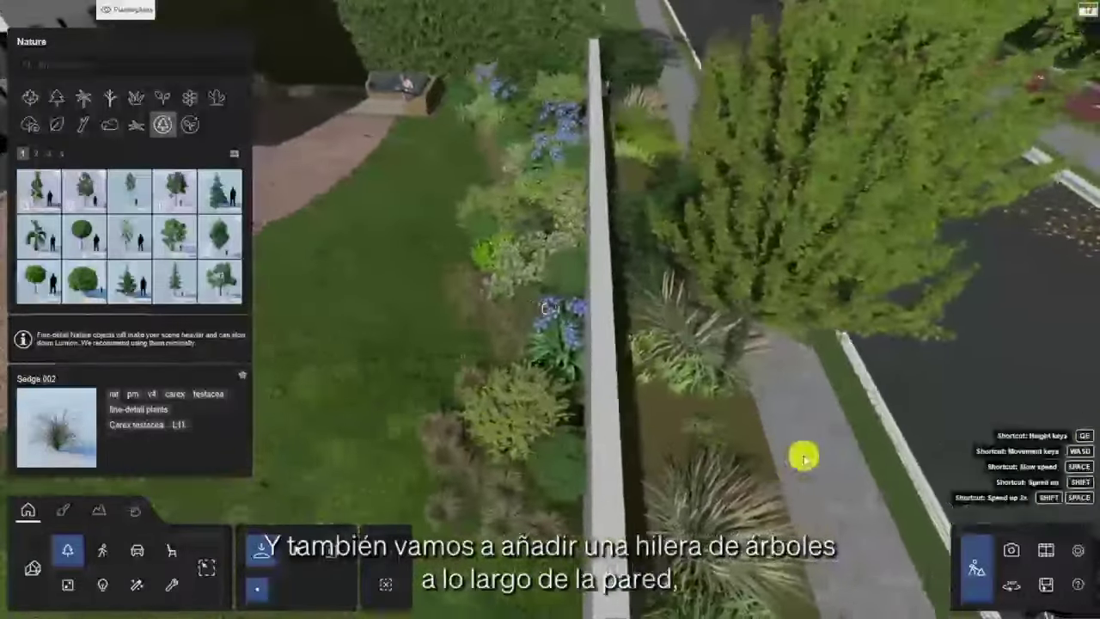
{"action": "left_click", "coordinate": [49, 154]}
{"action": "left_click", "coordinate": [39, 281]}
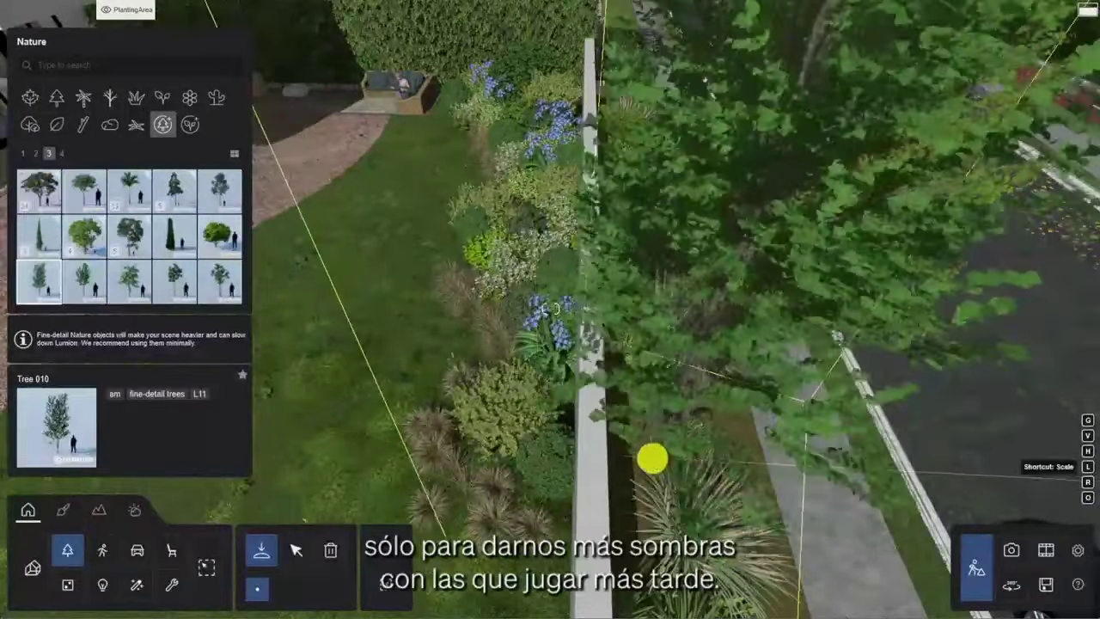
{"action": "left_click", "coordinate": [651, 510]}
{"action": "middle_click_drag", "start_coordinate": [650, 510], "coordinate": [351, 49]}
Extend the tree row along the outside of the wall with Tree 012 and another fine-detail tree.
{"action": "left_click", "coordinate": [121, 285]}
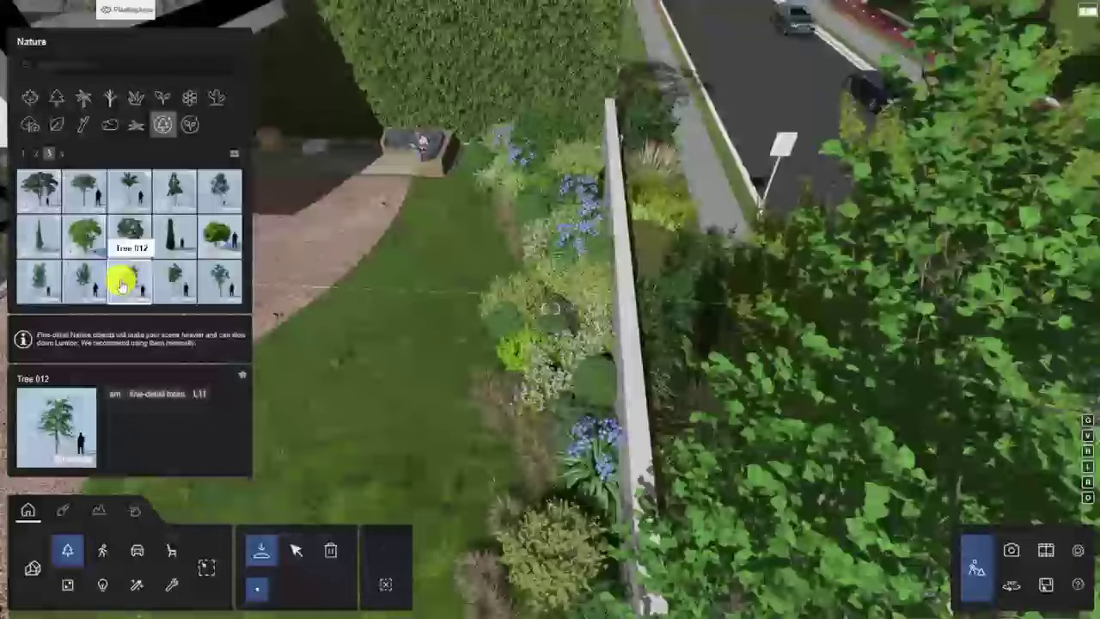
{"action": "left_click", "coordinate": [648, 223]}
{"action": "left_click", "coordinate": [219, 287]}
{"action": "left_click", "coordinate": [661, 340]}
Plant several Daisy fleabane 001 flowers against the wall next to the boxwood and sedges.
{"action": "left_click", "coordinate": [297, 550]}
{"action": "left_click", "coordinate": [521, 385]}
{"action": "right_click_drag", "start_coordinate": [521, 386], "coordinate": [501, 400]}
{"action": "left_click", "coordinate": [262, 557]}
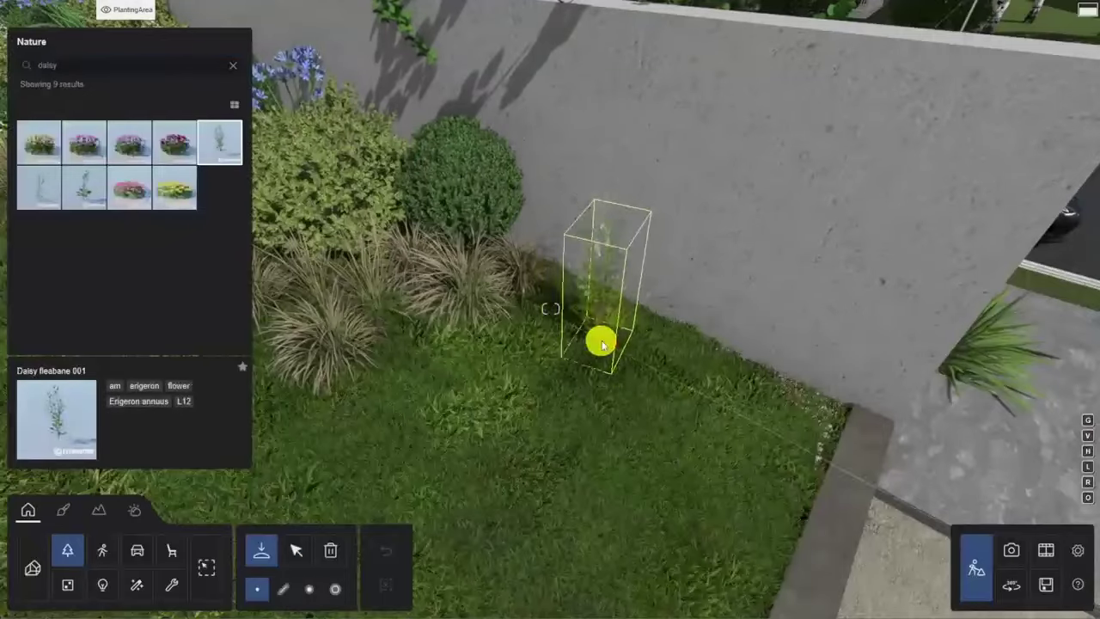
{"action": "left_click", "coordinate": [542, 303]}
{"action": "left_click", "coordinate": [643, 346]}
Search the nature library for cosmos and choose Garden cosmos 001 for the flower bed.
{"action": "left_click", "coordinate": [233, 65]}
{"action": "left_click", "coordinate": [186, 68]}
{"action": "type", "text": "cosmos"}
{"action": "key", "text": "Return"}
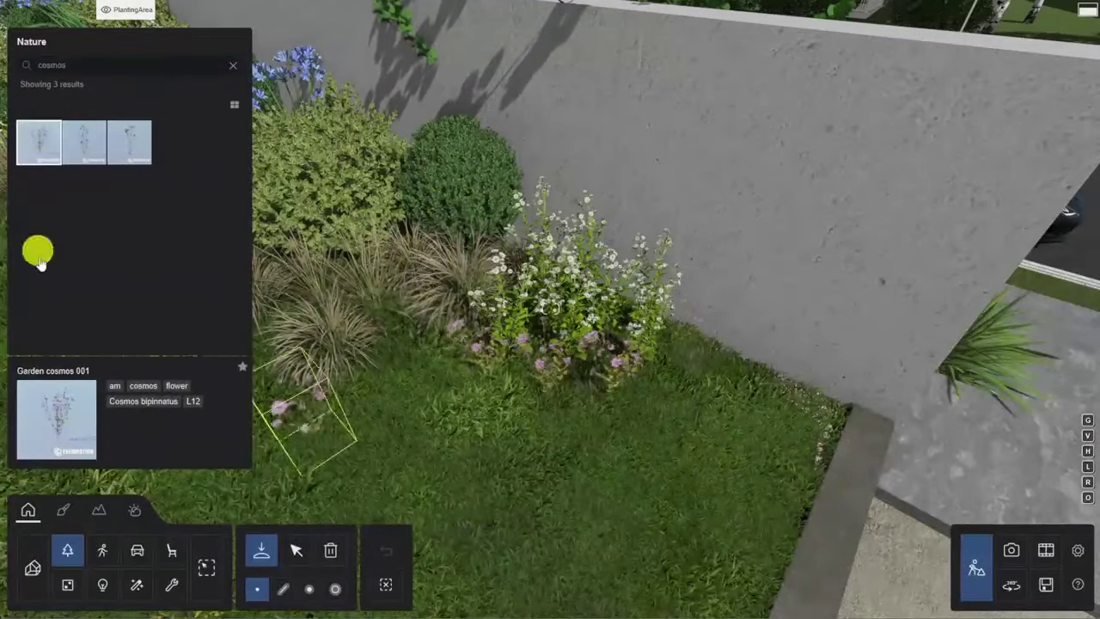
Plant leafy shrubs in front of the daisies and an African Lily Blue beside them near the paving.
{"action": "left_click", "coordinate": [233, 66]}
{"action": "left_click", "coordinate": [162, 101]}
{"action": "left_click", "coordinate": [88, 153]}
{"action": "left_click", "coordinate": [220, 236]}
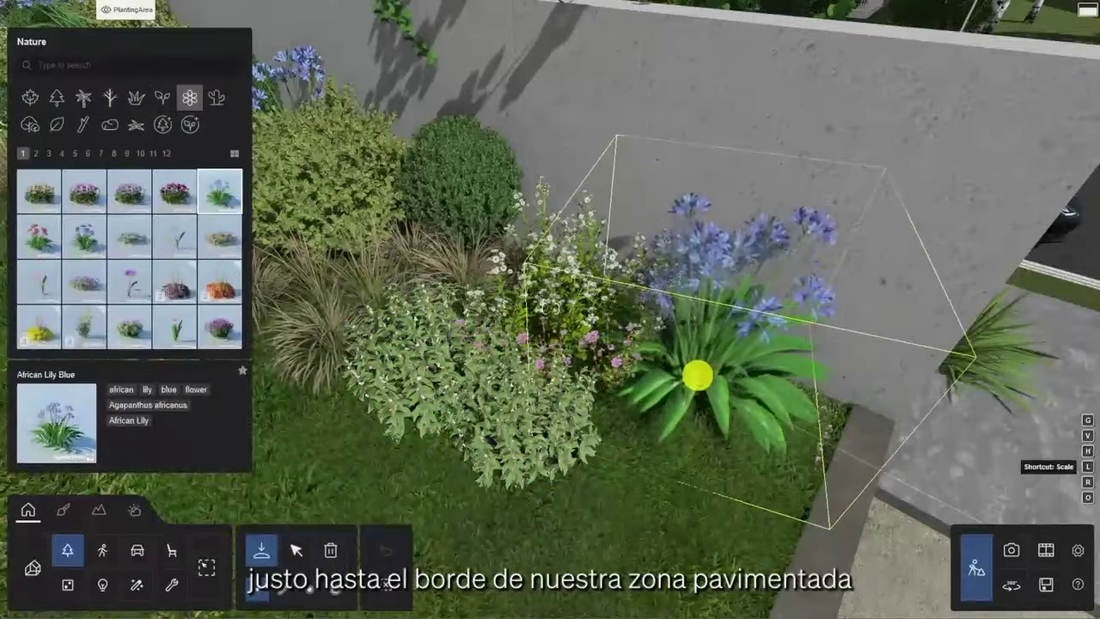
{"action": "left_click", "coordinate": [697, 376]}
Place a scaled fine-detail boxwood at the end of the bed beside the paved edge.
{"action": "left_click", "coordinate": [189, 126]}
{"action": "left_click", "coordinate": [85, 192]}
{"action": "left_click", "coordinate": [39, 237]}
{"action": "key", "text": "l"}
{"action": "left_click", "coordinate": [780, 462]}
Fill the front edge of the bed with Sedge 001 from the fine-detail Sedges collection.
{"action": "left_click", "coordinate": [38, 191]}
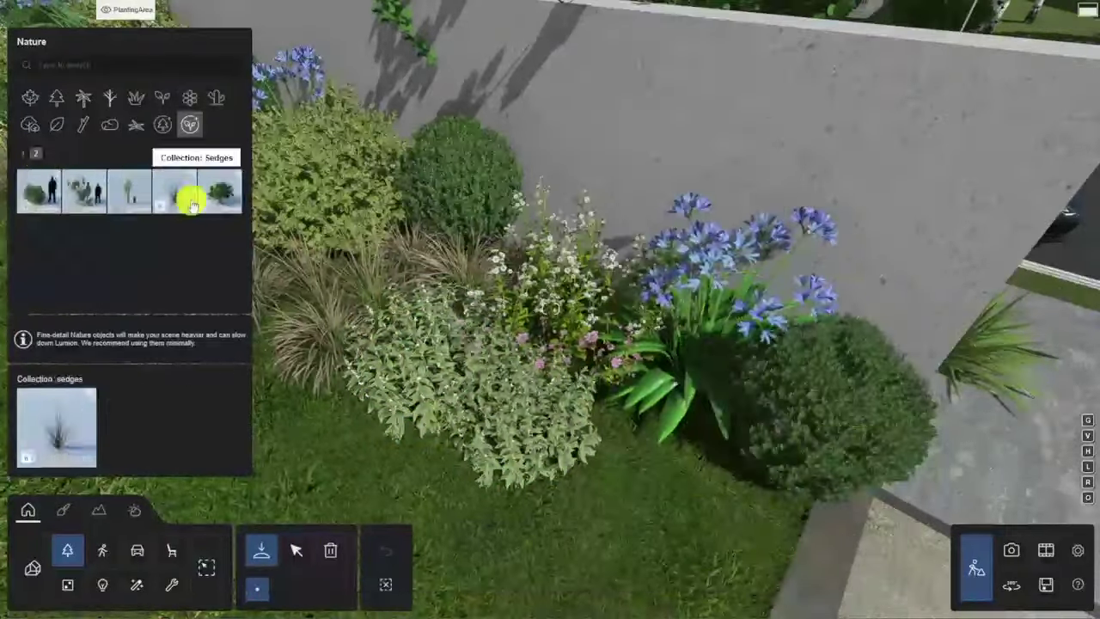
{"action": "left_click", "coordinate": [135, 189]}
{"action": "left_click", "coordinate": [175, 191]}
{"action": "left_click", "coordinate": [613, 432]}
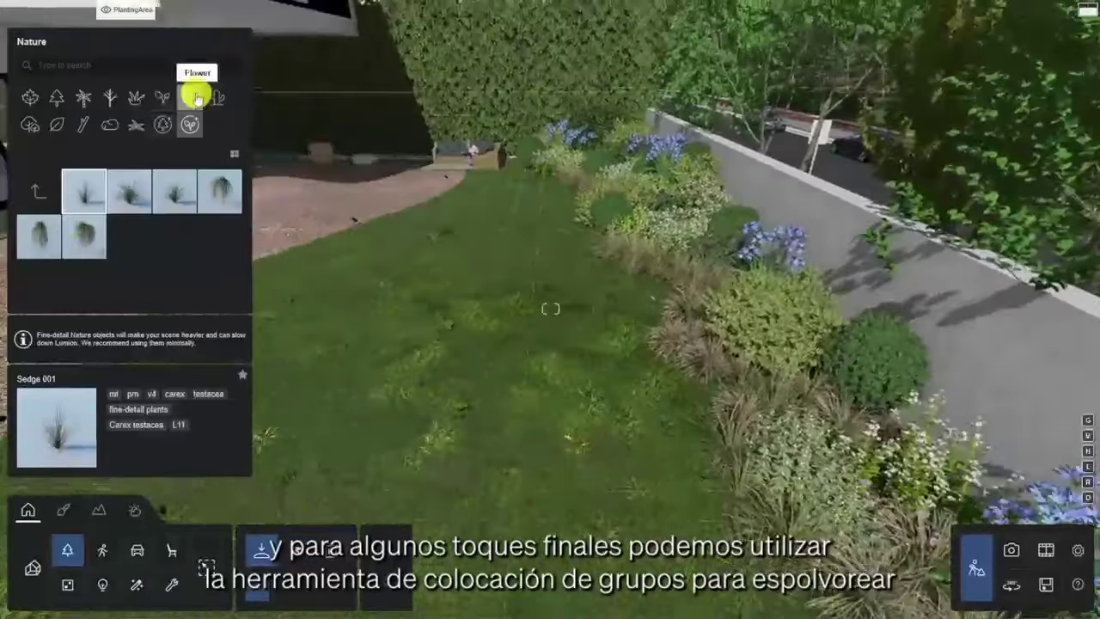
Scatter Dandelion 005 flowers across the lawn with cluster placement.
{"action": "left_click", "coordinate": [213, 191]}
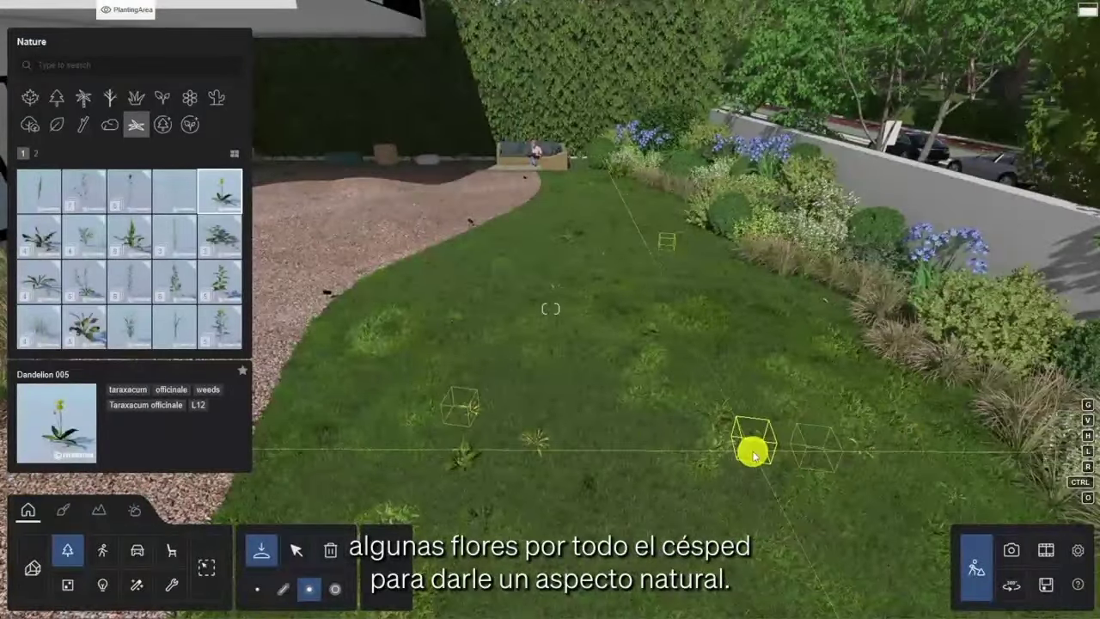
{"action": "left_click", "coordinate": [752, 454]}
{"action": "right_click_drag", "start_coordinate": [987, 420], "coordinate": [1002, 401]}
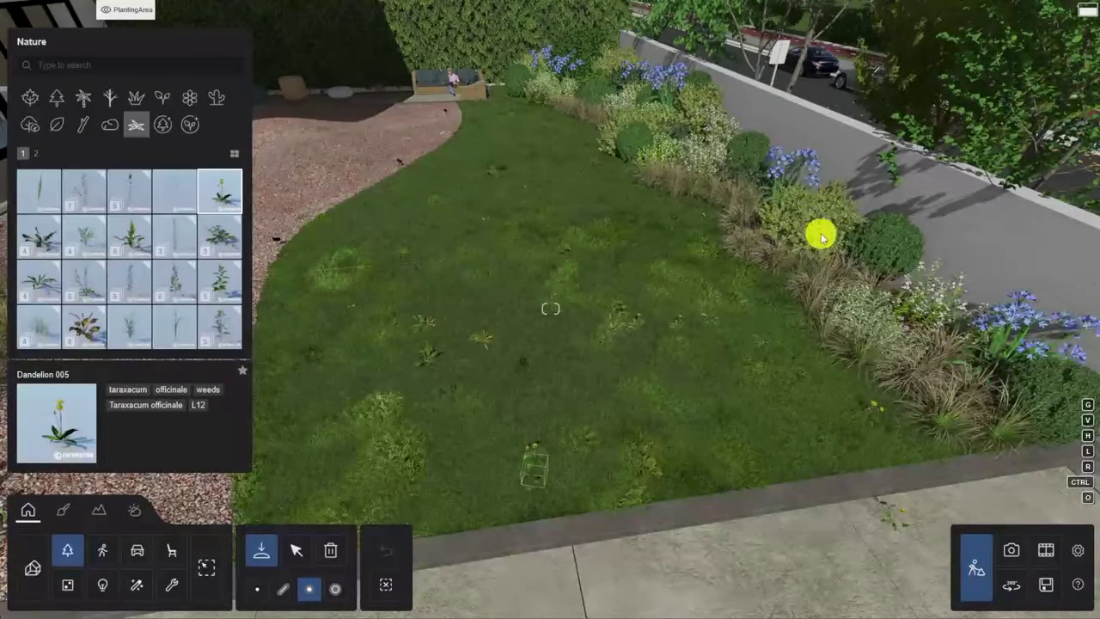
Try to select the matching Dandelion 005 plants and shift them on the lawn.
{"action": "left_click", "coordinate": [296, 553]}
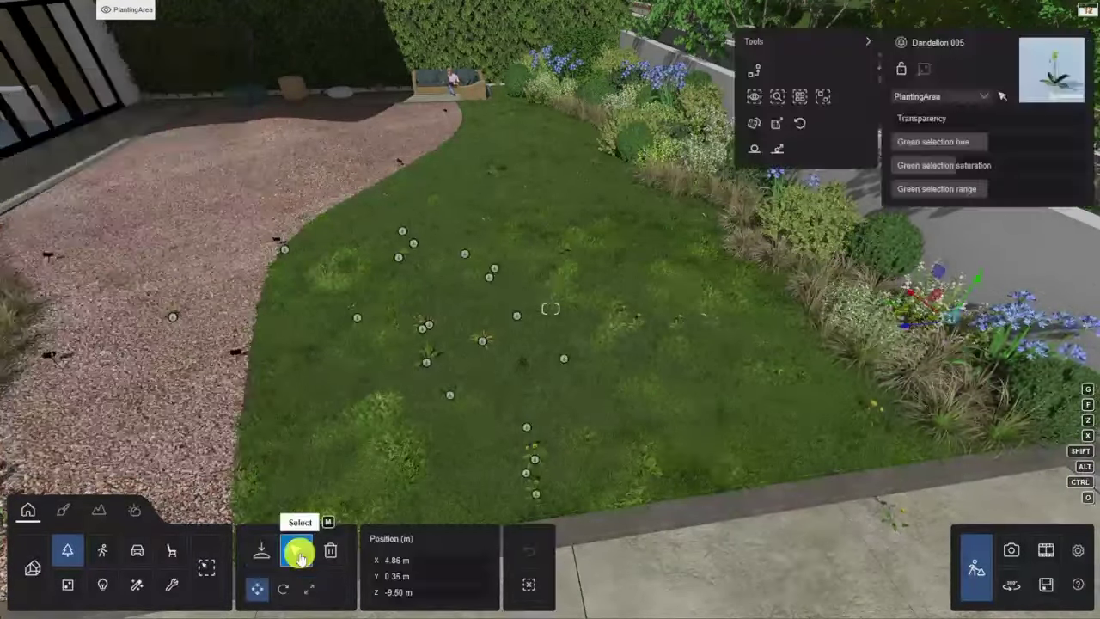
{"action": "left_click", "coordinate": [799, 102]}
{"action": "key", "text": "w"}
{"action": "right_click_drag", "start_coordinate": [554, 422], "coordinate": [563, 329]}
{"action": "key", "text": "f"}
{"action": "left_click_drag", "start_coordinate": [562, 334], "coordinate": [571, 328]}
{"action": "left_click", "coordinate": [528, 548]}
Enter Photo mode and store Landscape 1 as a low view across the gravel to the flower bed, with an adjusted focal length.
{"action": "key", "text": "s"}
{"action": "mouse_move", "coordinate": [518, 423]}
{"action": "right_mouse_down"}
{"action": "mouse_move", "coordinate": [511, 408]}
{"action": "mouse_move", "coordinate": [529, 411]}
{"action": "right_mouse_up"}
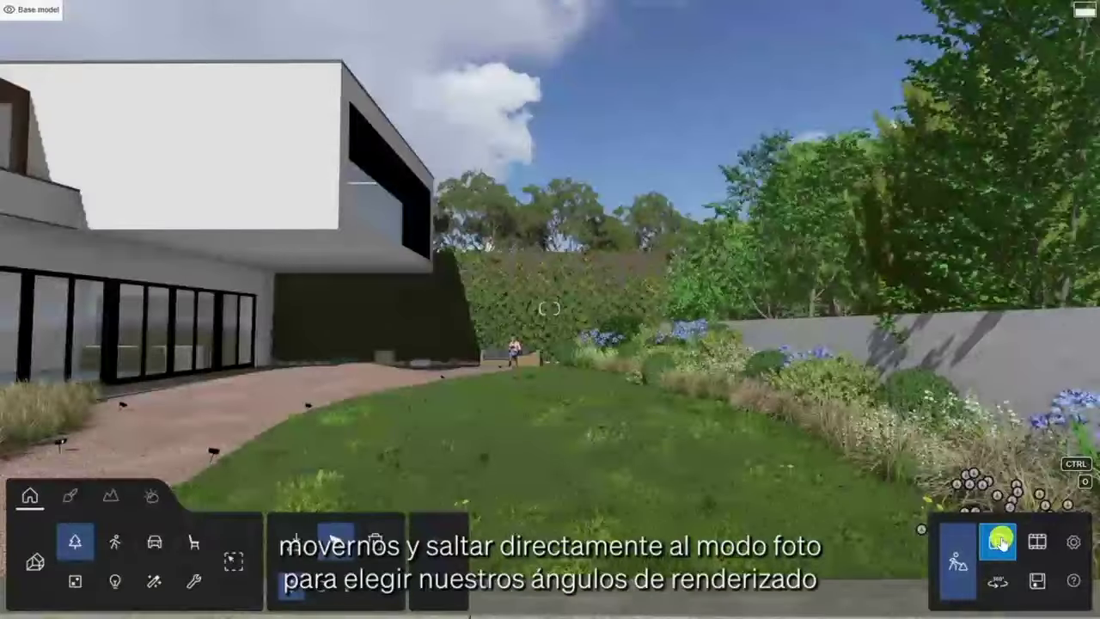
{"action": "left_click", "coordinate": [999, 539]}
{"action": "key", "text": "a"}
{"action": "right_click_drag", "start_coordinate": [613, 292], "coordinate": [613, 292]}
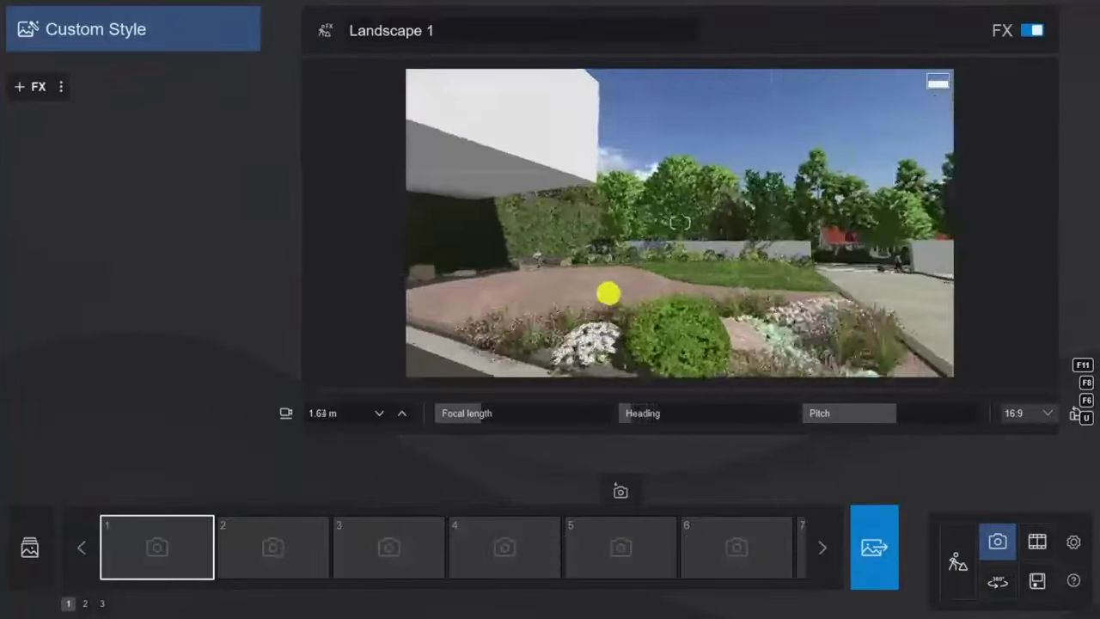
{"action": "left_click_drag", "start_coordinate": [570, 406], "coordinate": [511, 413]}
{"action": "middle_click_drag", "start_coordinate": [614, 280], "coordinate": [613, 304]}
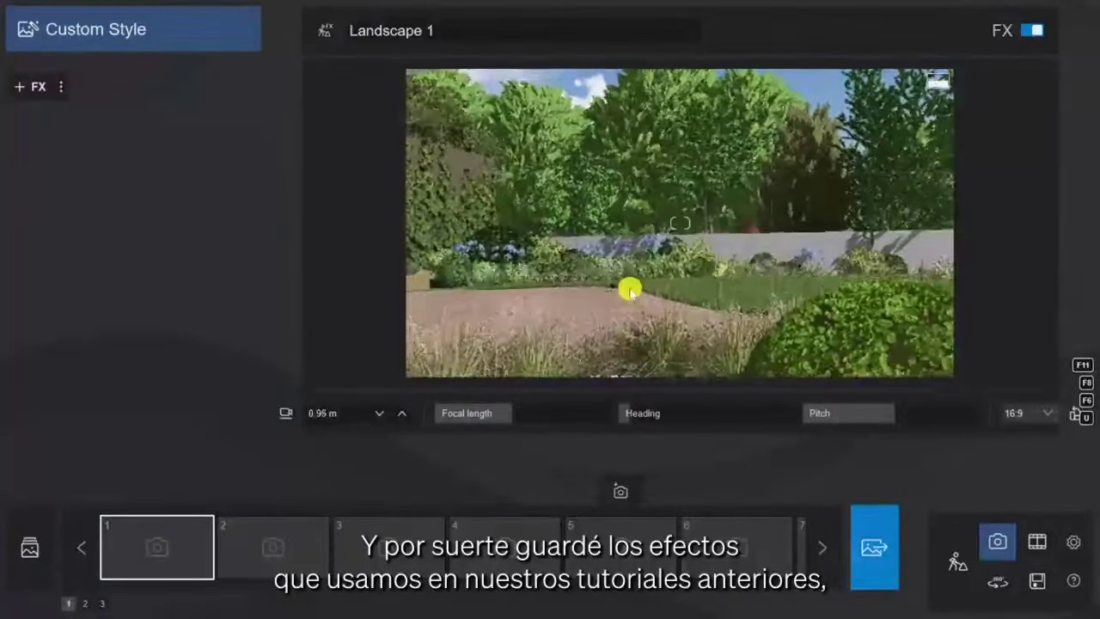
{"action": "right_click_drag", "start_coordinate": [630, 291], "coordinate": [618, 283]}
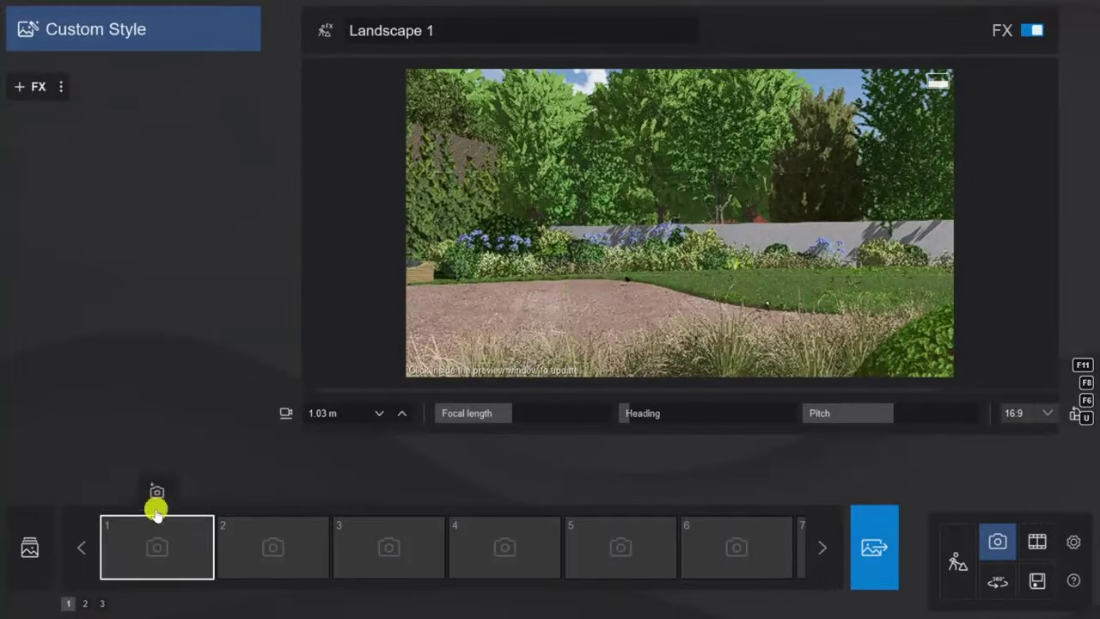
{"action": "left_click", "coordinate": [156, 492]}
Load the saved effects file into Landscape 1 and adjust its Real skies effect.
{"action": "left_click", "coordinate": [64, 89]}
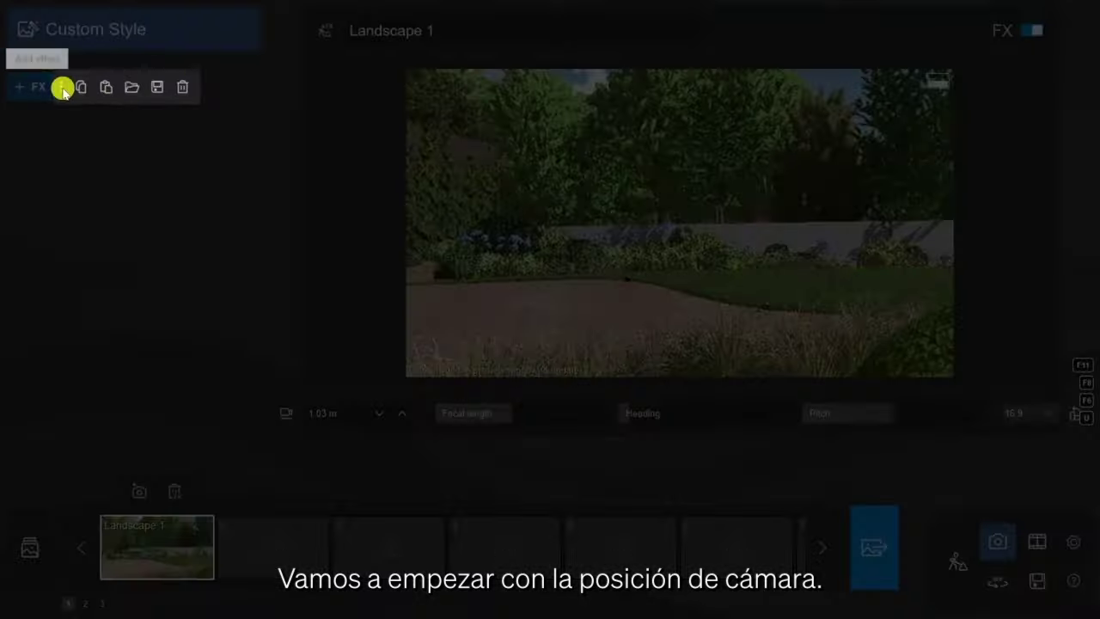
{"action": "left_click", "coordinate": [128, 88]}
{"action": "double_click", "coordinate": [169, 341]}
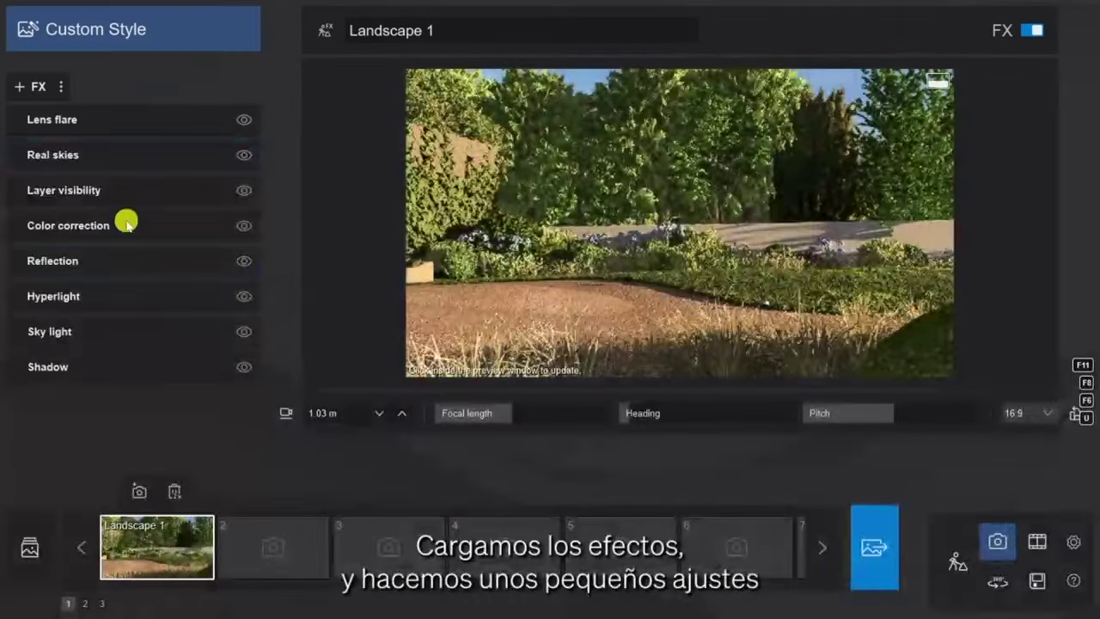
{"action": "left_click", "coordinate": [127, 160]}
{"action": "left_click_drag", "start_coordinate": [64, 209], "coordinate": [49, 207]}
{"action": "left_click", "coordinate": [39, 122]}
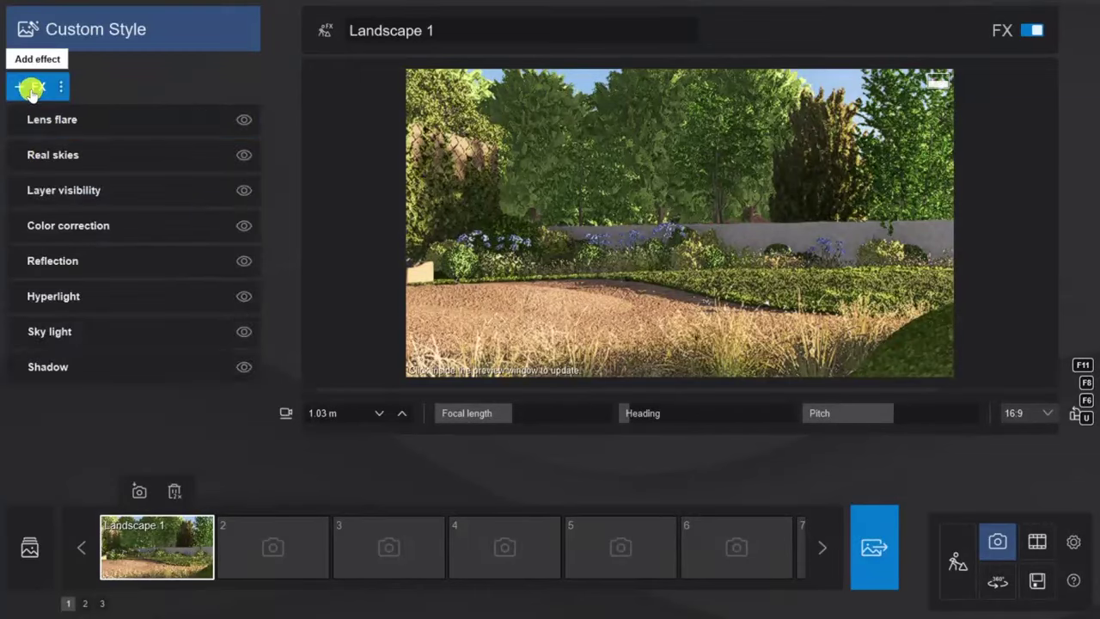
Add a Depth of field effect to Landscape 1 with an amount of 51.4 and refresh the preview.
{"action": "left_click", "coordinate": [29, 86]}
{"action": "left_click", "coordinate": [582, 198]}
{"action": "left_click", "coordinate": [437, 272]}
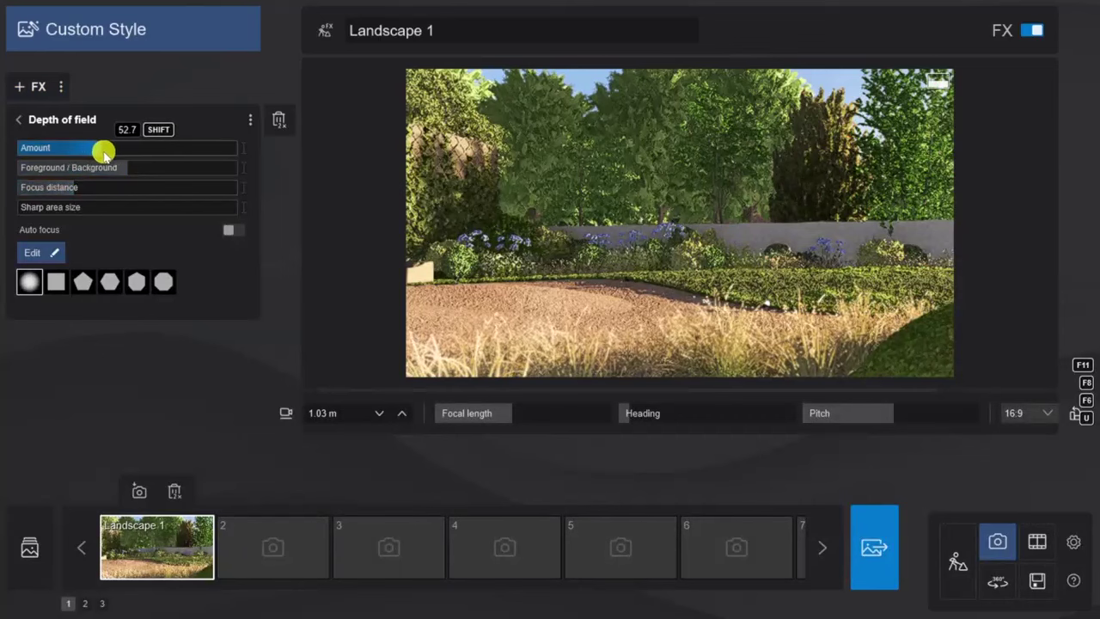
{"action": "left_click_drag", "start_coordinate": [102, 152], "coordinate": [121, 152]}
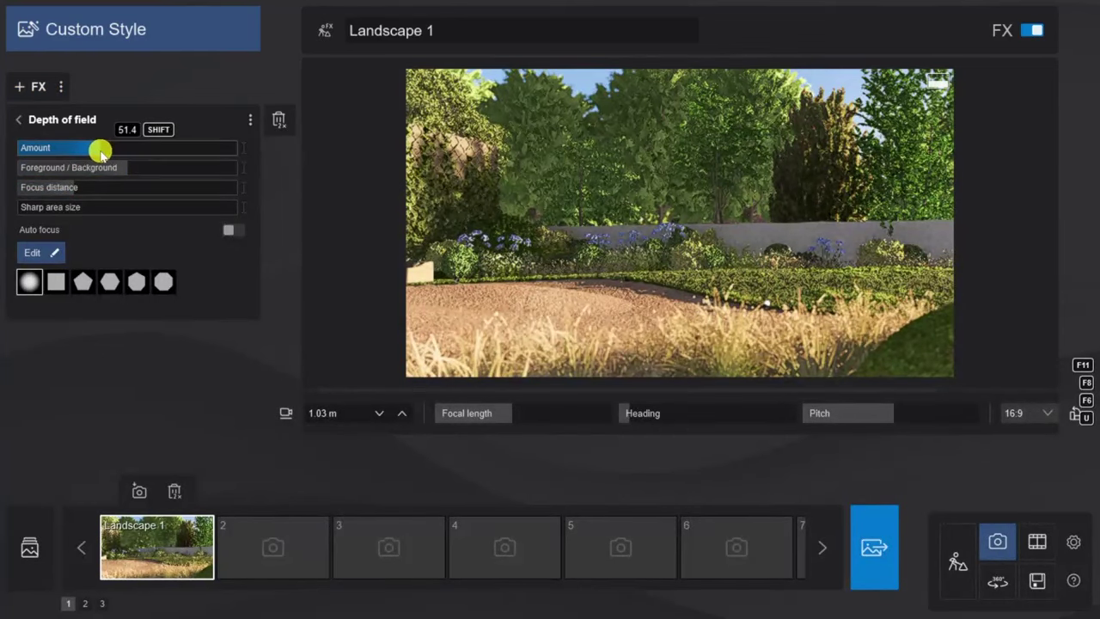
{"action": "left_click", "coordinate": [622, 208]}
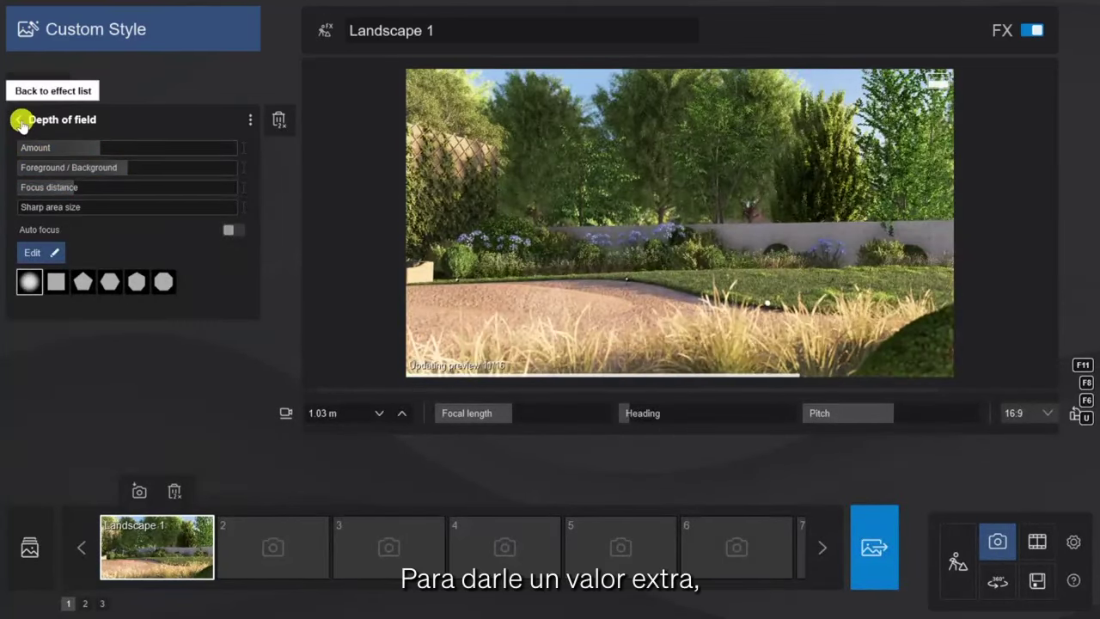
Add a Precipitation effect with particle quantity and size at minimum and a high precipitation phase.
{"action": "left_click", "coordinate": [18, 119]}
{"action": "left_click", "coordinate": [27, 89]}
{"action": "left_click", "coordinate": [519, 205]}
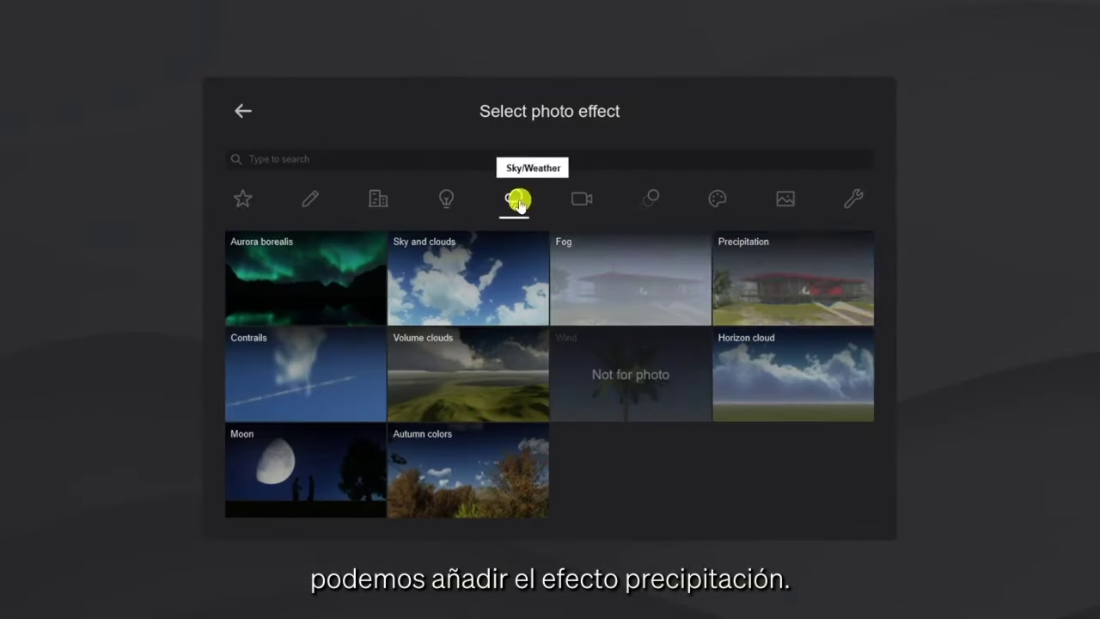
{"action": "left_click", "coordinate": [768, 263]}
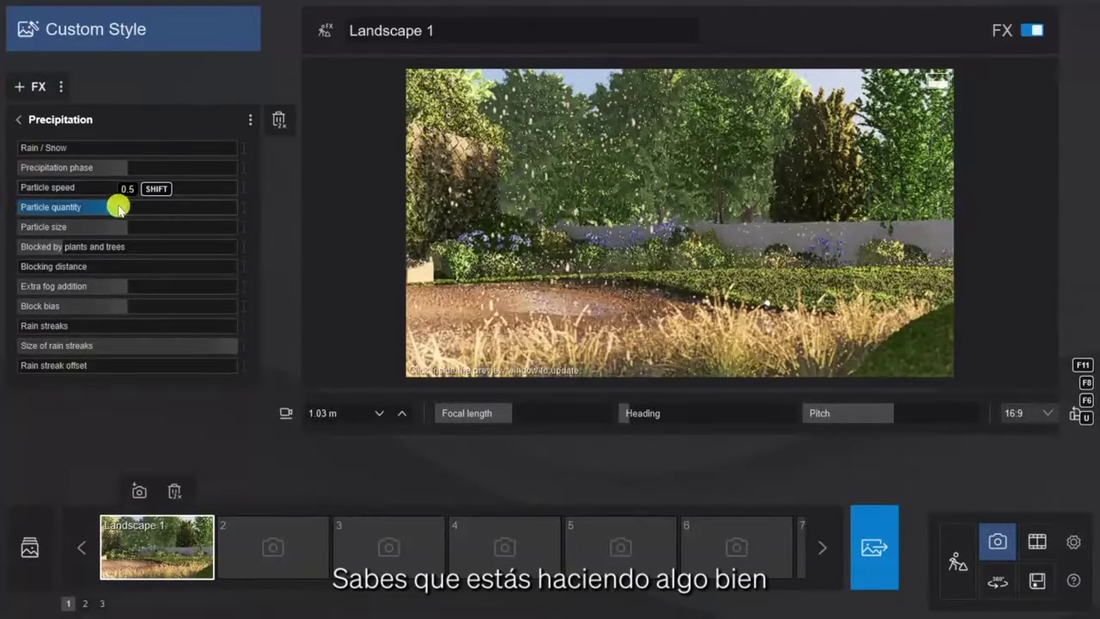
{"action": "left_click_drag", "start_coordinate": [123, 207], "coordinate": [1, 220]}
{"action": "left_click_drag", "start_coordinate": [157, 169], "coordinate": [219, 168]}
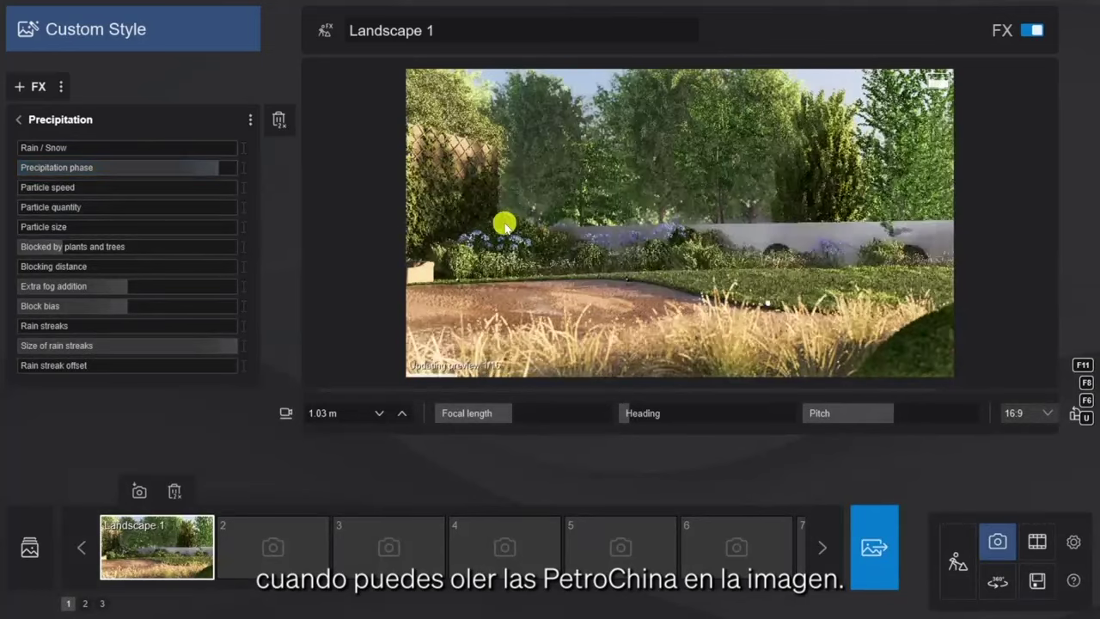
{"action": "left_click", "coordinate": [18, 119]}
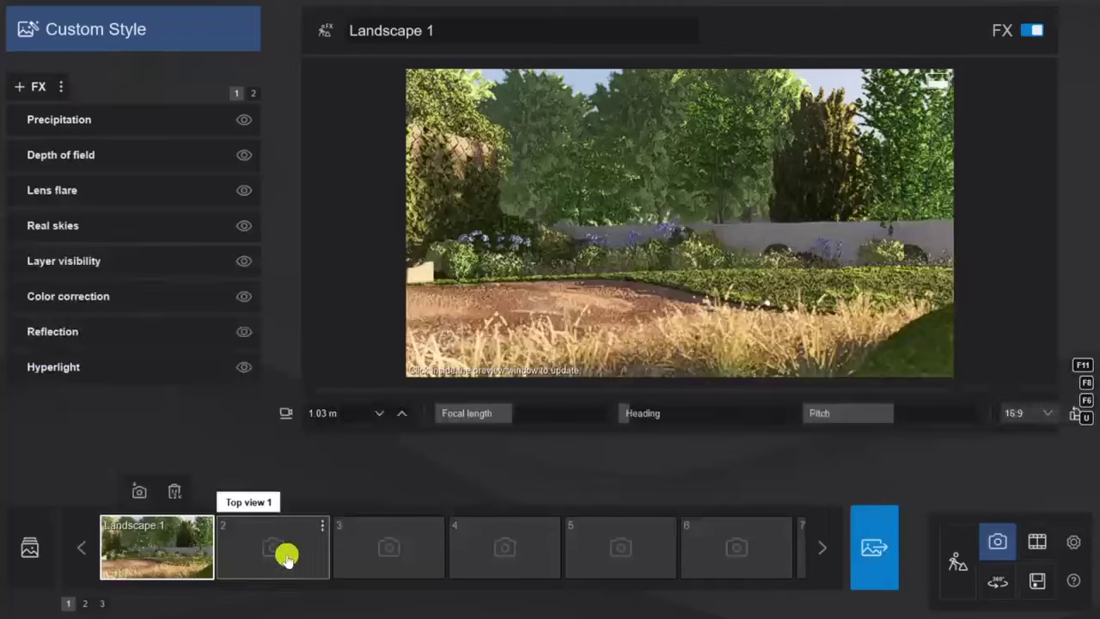
Frame the flower bed and lawn edge from above and store the camera as Top view 1.
{"action": "left_click", "coordinate": [273, 547]}
{"action": "middle_click_drag", "start_coordinate": [586, 163], "coordinate": [642, 214]}
{"action": "scroll", "coordinate": [593, 157], "scroll_direction": "up", "scroll_amount": 2}
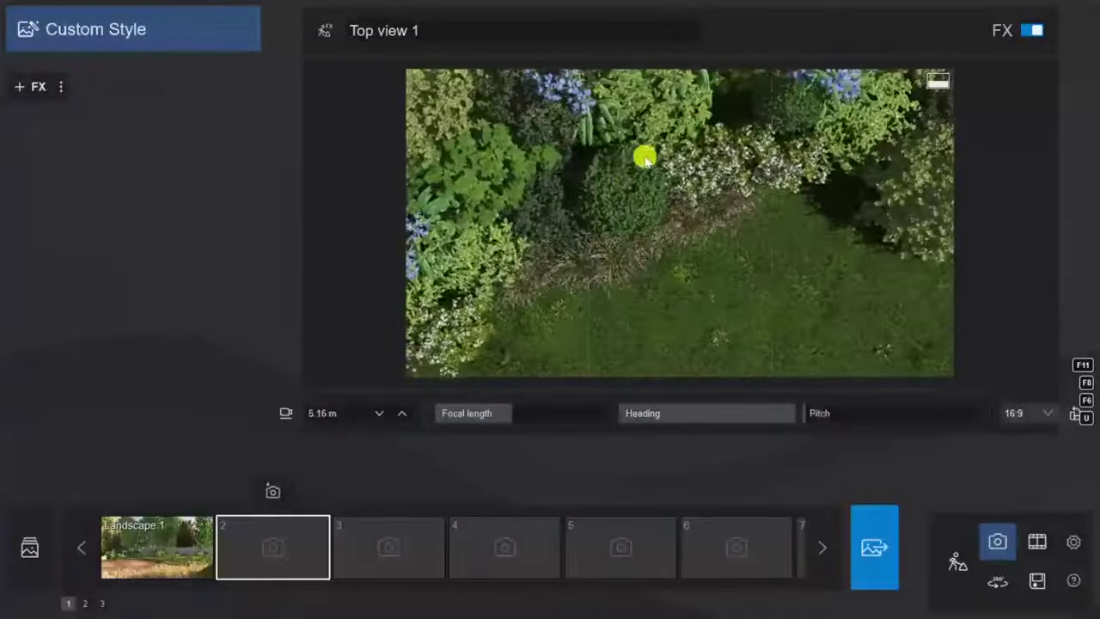
{"action": "middle_click_drag", "start_coordinate": [623, 172], "coordinate": [665, 232]}
{"action": "left_click", "coordinate": [273, 490]}
Apply the effects to Top view 1, shortening the Depth of field focus distance and increasing its amount.
{"action": "left_click", "coordinate": [61, 87]}
{"action": "left_click_drag", "start_coordinate": [79, 188], "coordinate": [39, 191]}
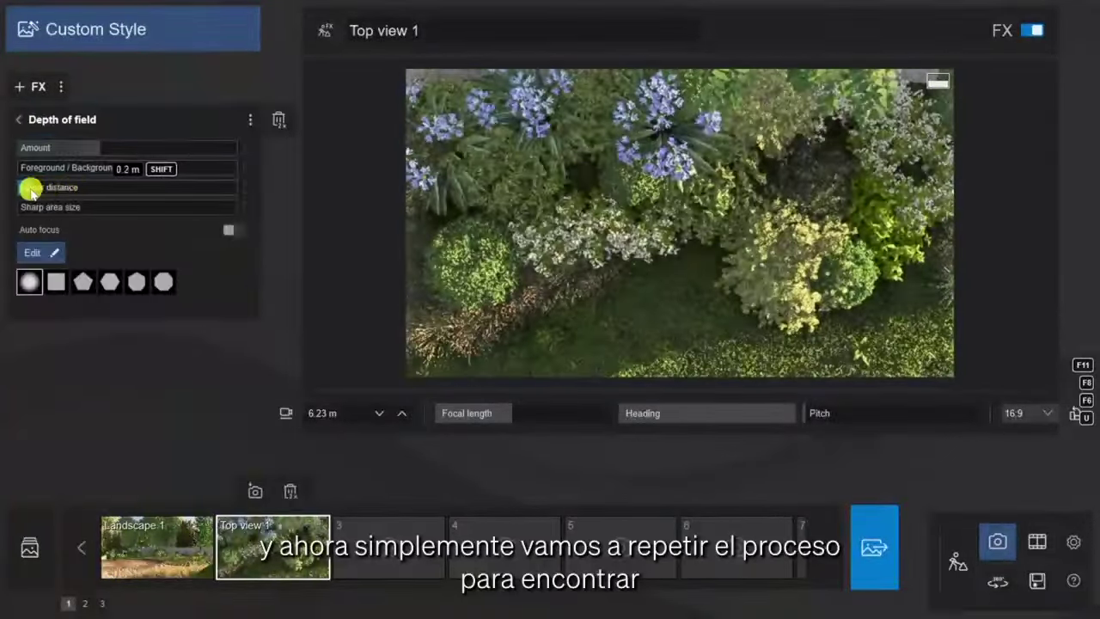
{"action": "left_click_drag", "start_coordinate": [99, 149], "coordinate": [135, 149]}
{"action": "left_click", "coordinate": [19, 120]}
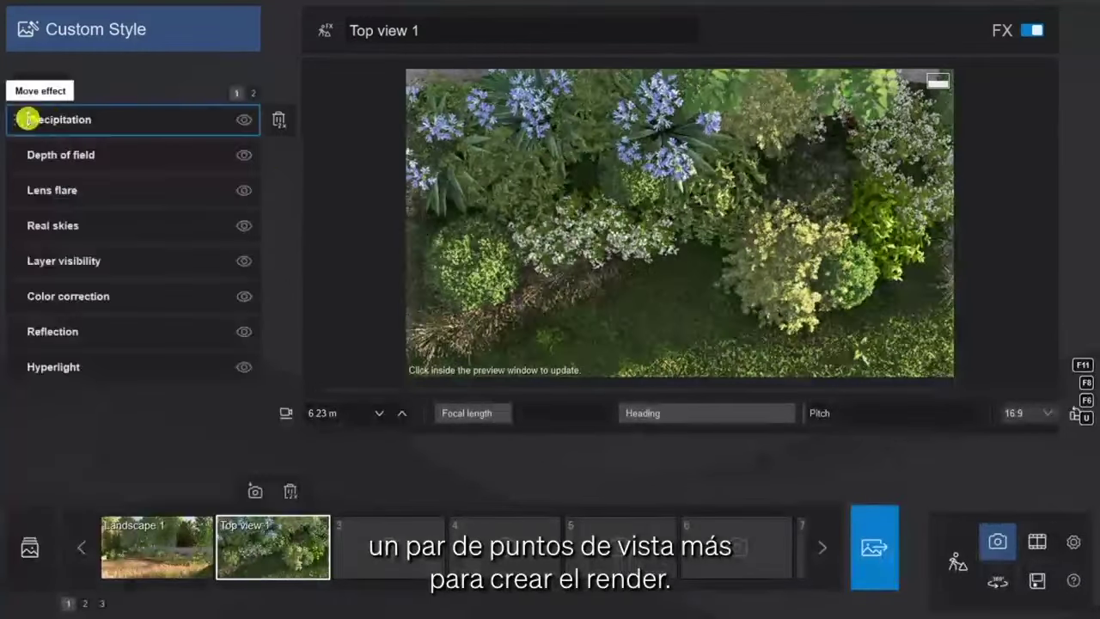
Create the Landscape 2 photo with effects, looking past the blue lilies to the hedge, and open the photo render options.
{"action": "left_click", "coordinate": [395, 548]}
{"action": "right_click_drag", "start_coordinate": [602, 335], "coordinate": [713, 298]}
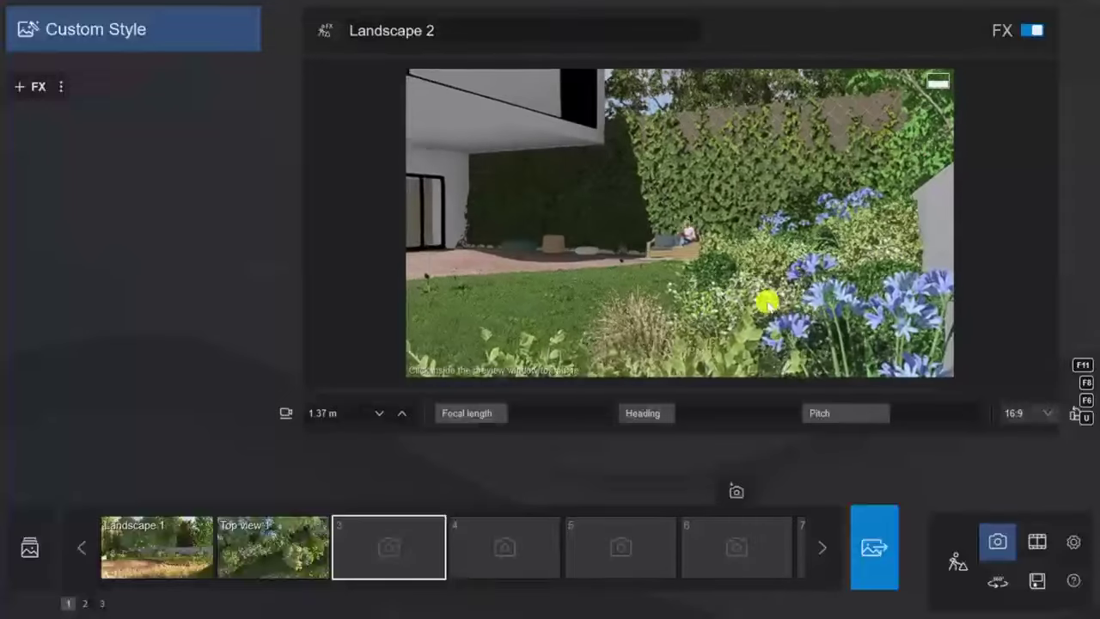
{"action": "left_click", "coordinate": [30, 86]}
{"action": "left_click", "coordinate": [52, 224]}
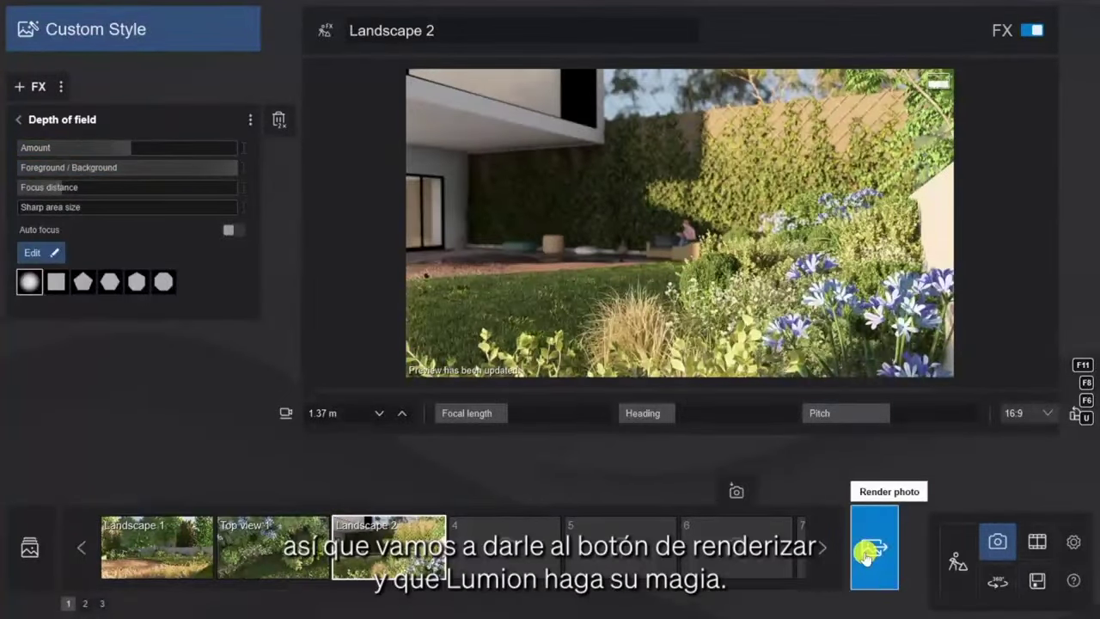
{"action": "left_click", "coordinate": [870, 547]}
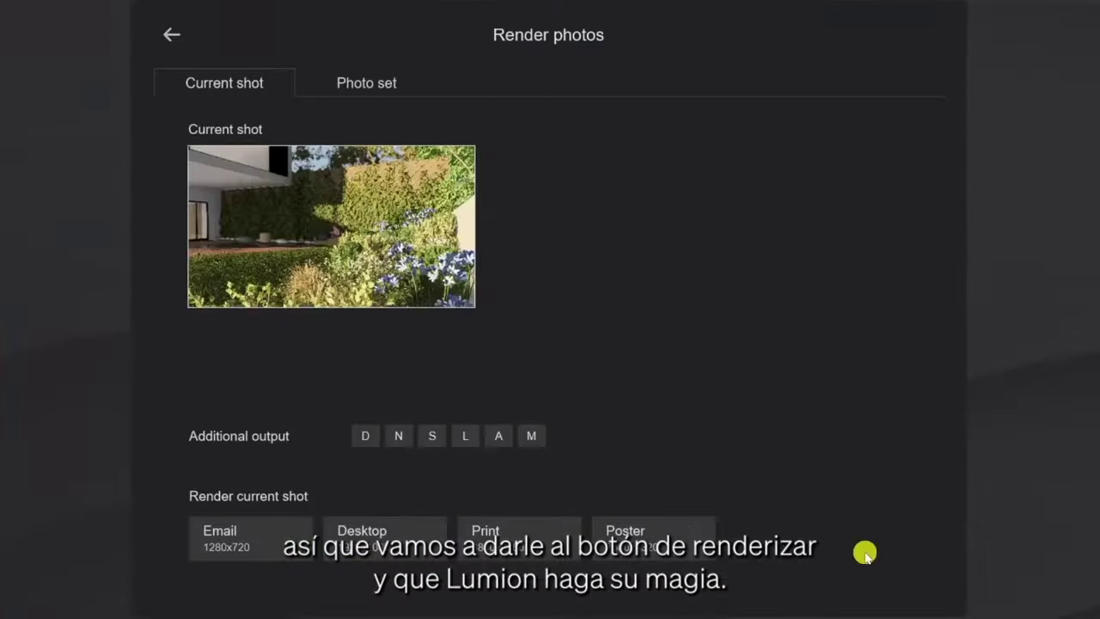